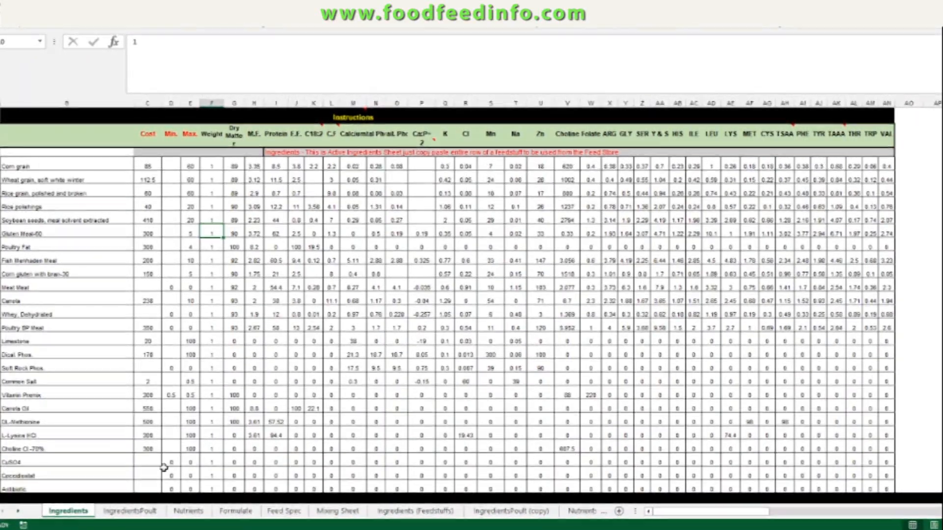
Step: Review the Ingredients sheet entries, then scroll through the full feed list on the IngredientsPoult sheet
left_click(74, 261)
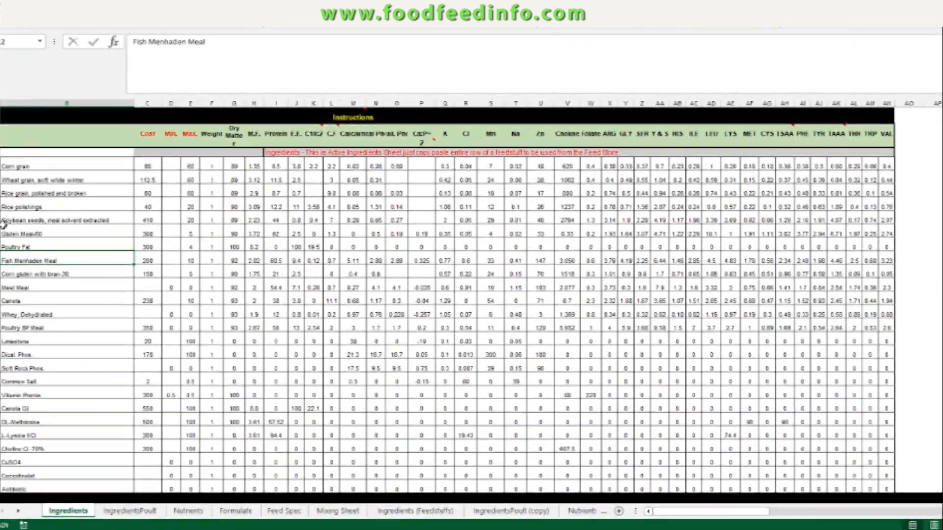
key("Down")
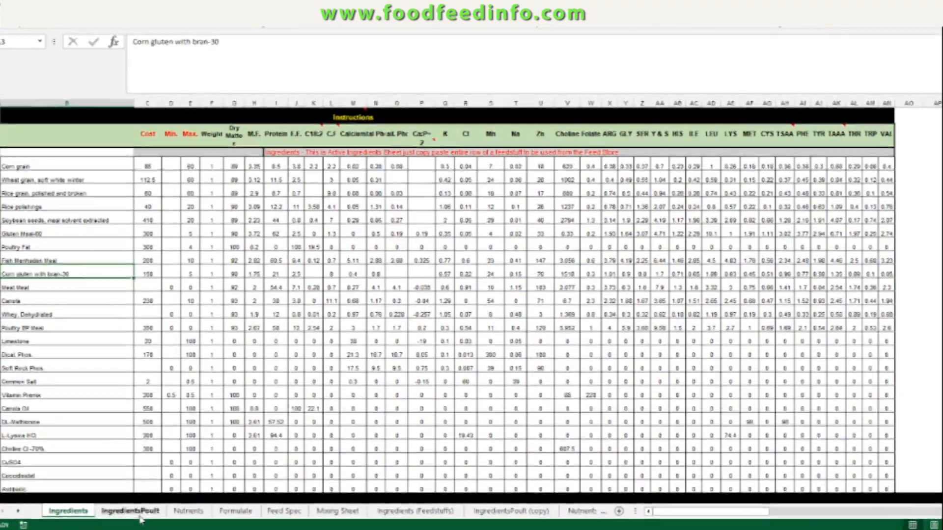
left_click(140, 512)
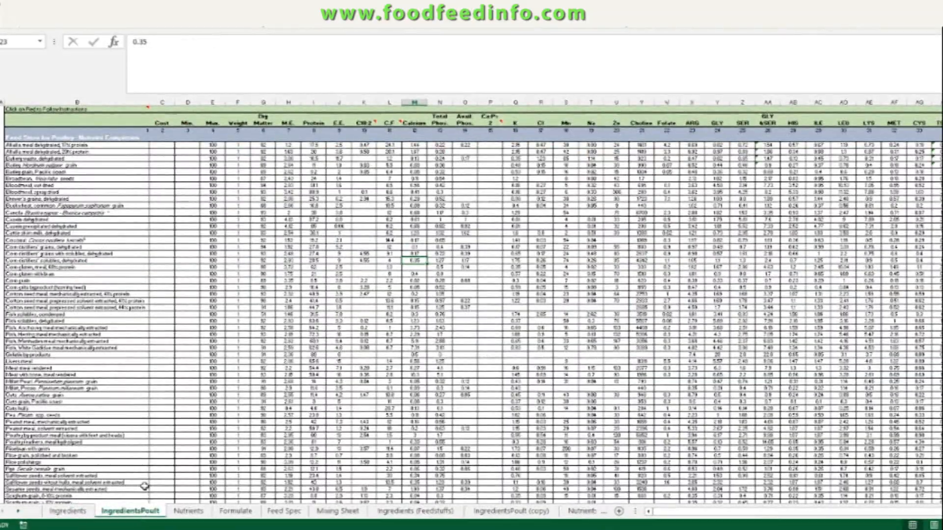
scroll(162, 295, "down", 2)
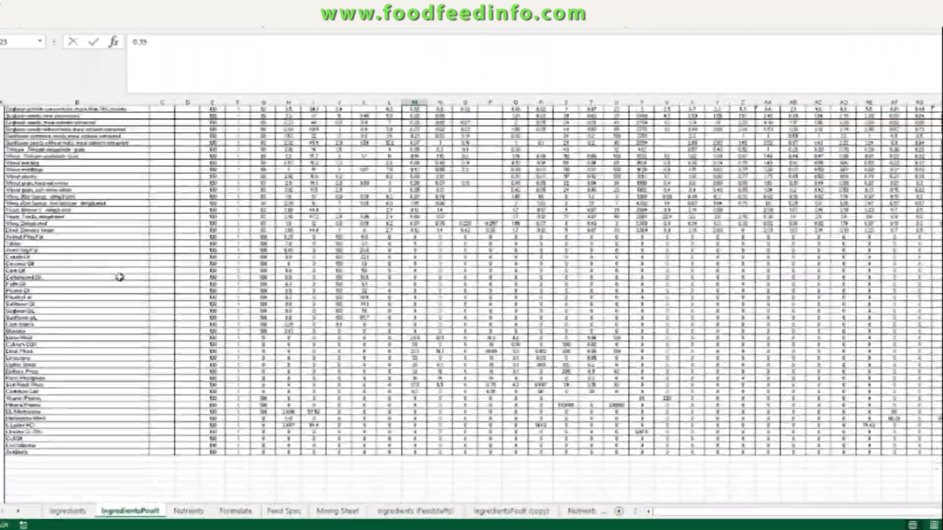
scroll(125, 388, "up", 4)
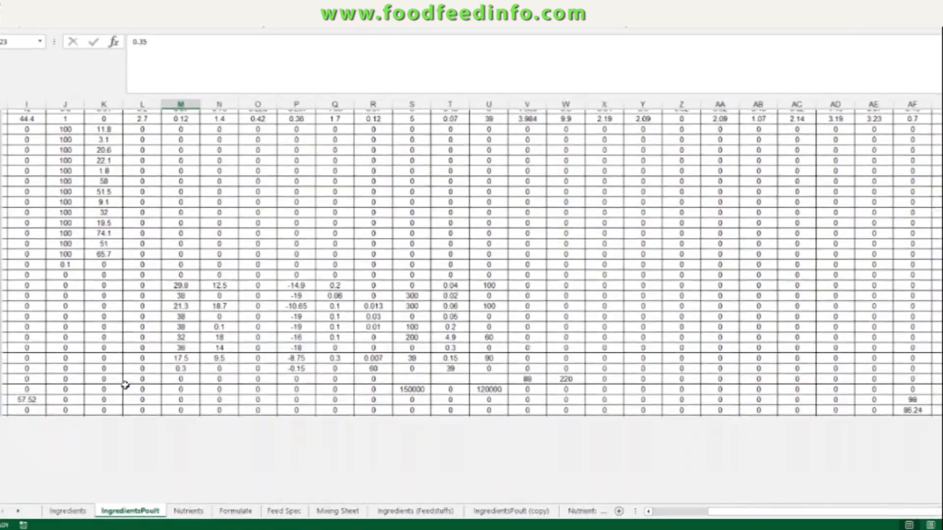
left_click(711, 513)
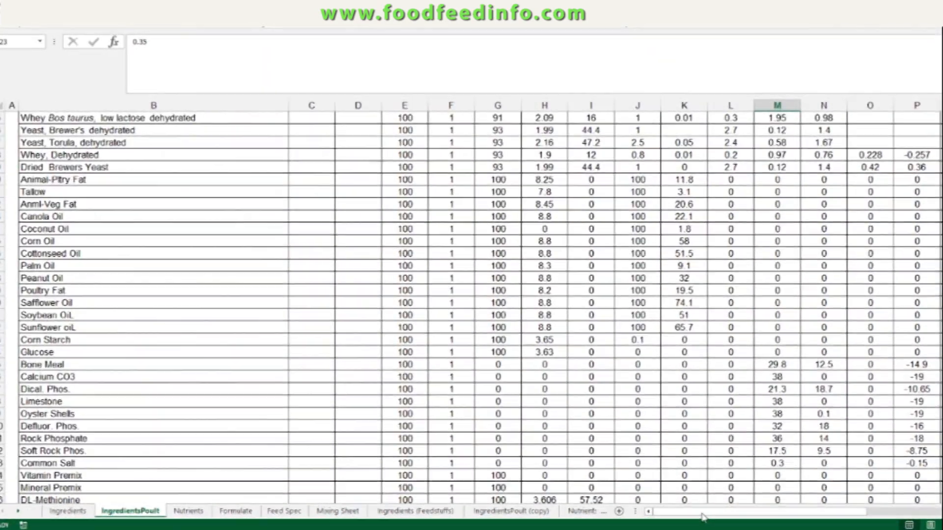
scroll(172, 464, "down", 2)
scroll(171, 464, "down", 3)
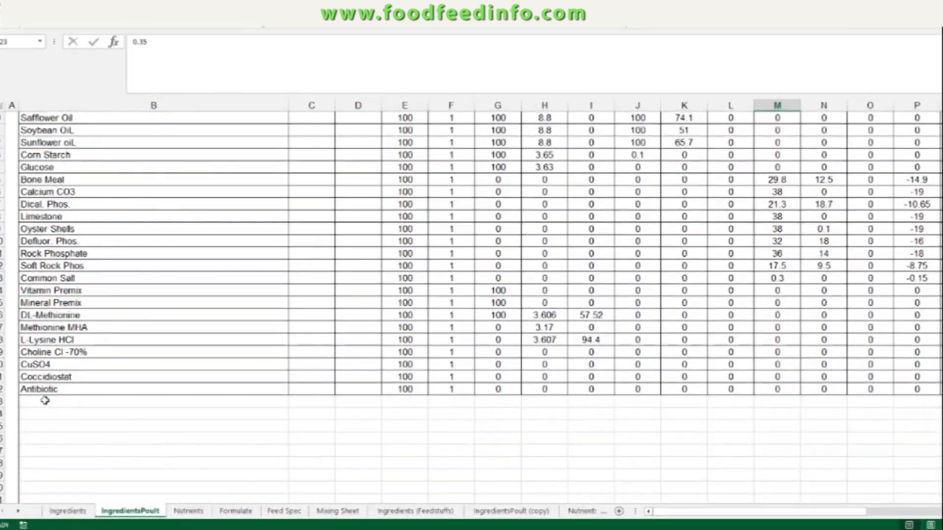
scroll(87, 389, "up", 15)
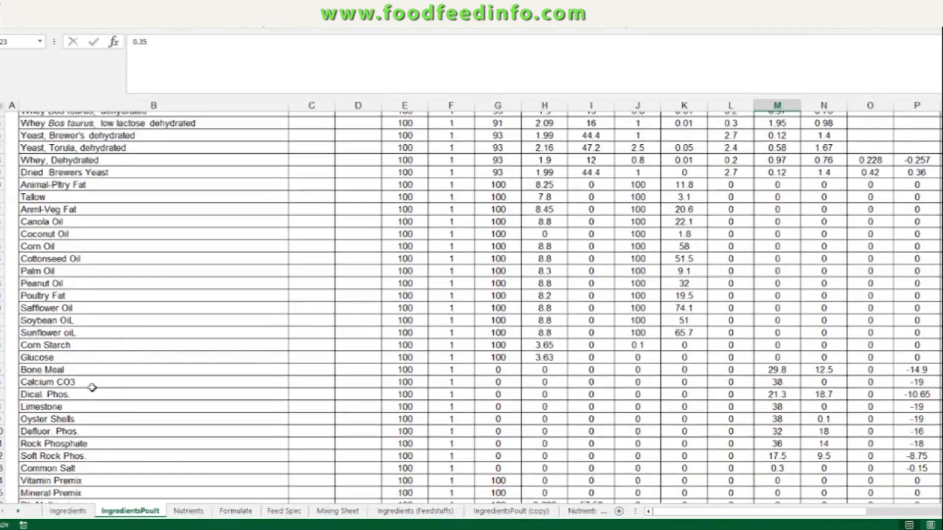
scroll(91, 384, "up", 8)
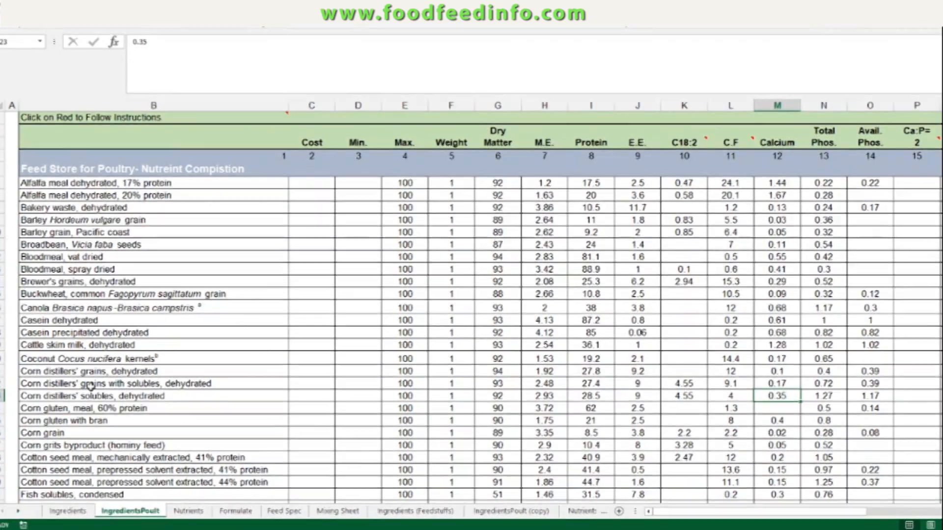
scroll(180, 421, "up", 1)
scroll(177, 417, "up", 2)
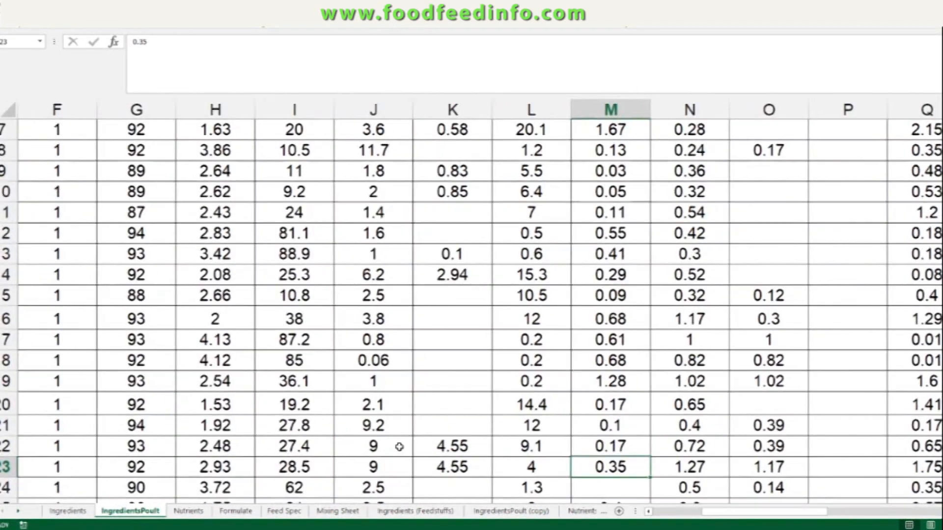
left_click_drag(751, 516, 676, 518)
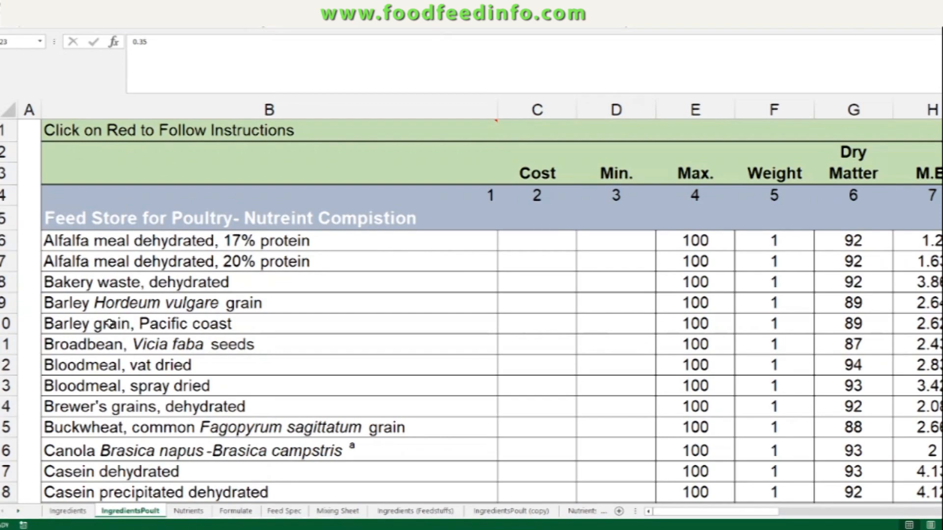
scroll(113, 330, "down", 12)
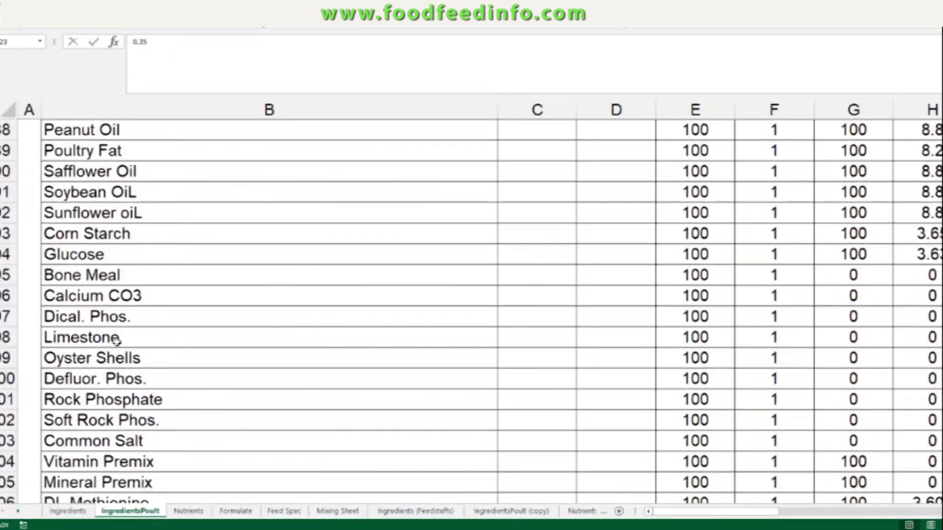
scroll(117, 344, "down", 3)
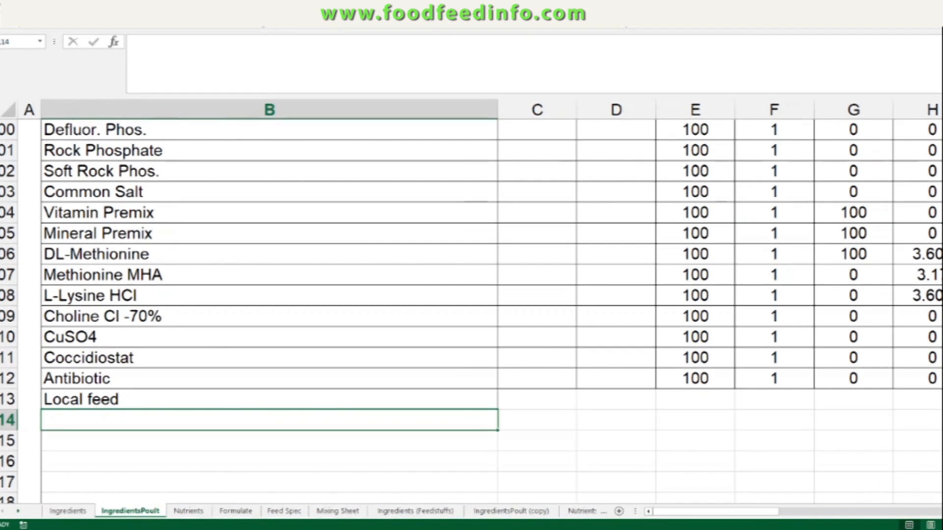
scroll(471, 309, "up", 20)
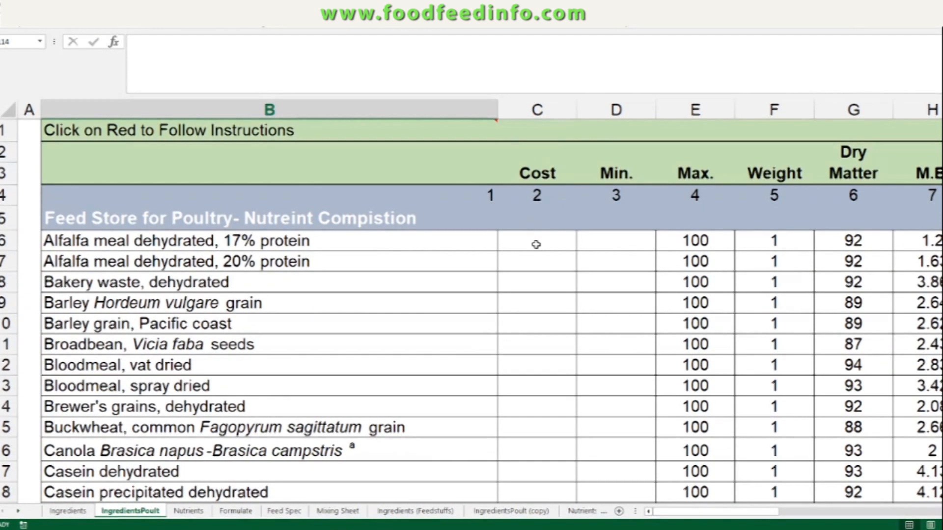
Step: Examine the IngredientsPoult column headings, from Cost and Min. across the nutrient and amino-acid columns
left_click(537, 244)
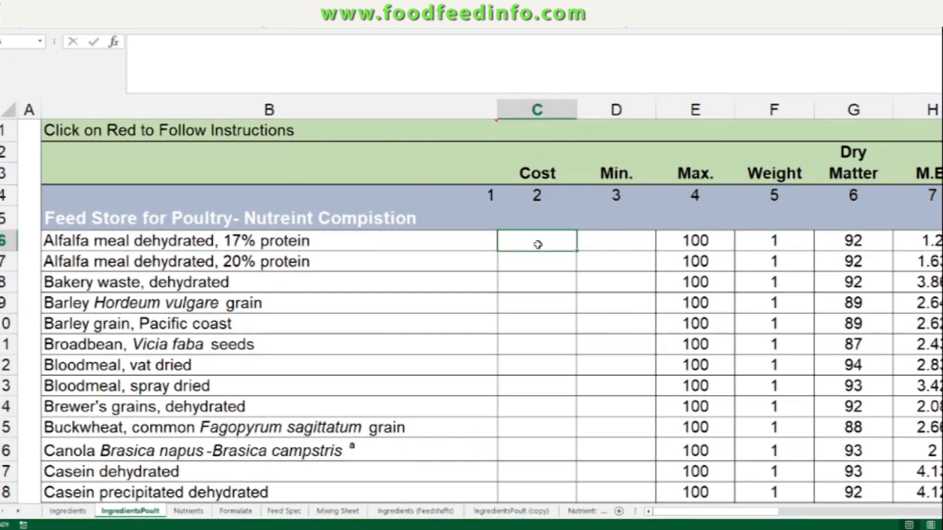
left_click(540, 109)
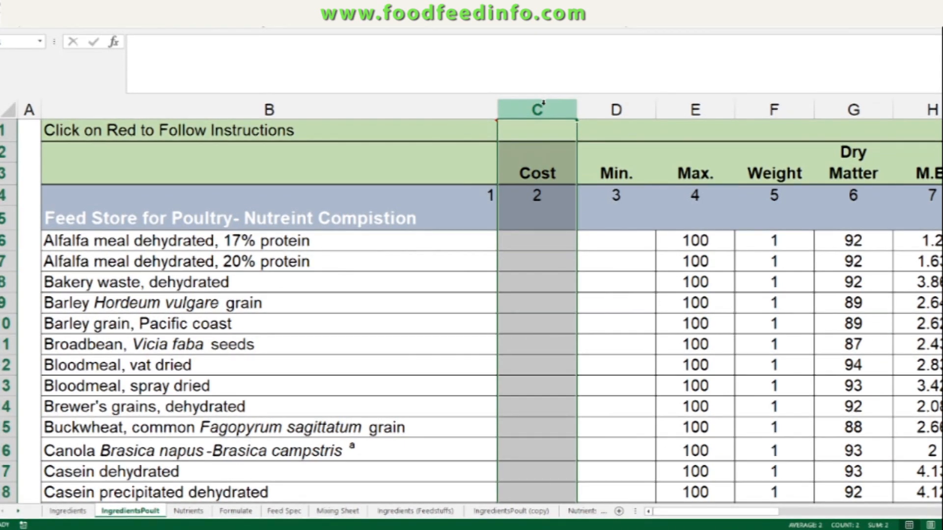
left_click(615, 107)
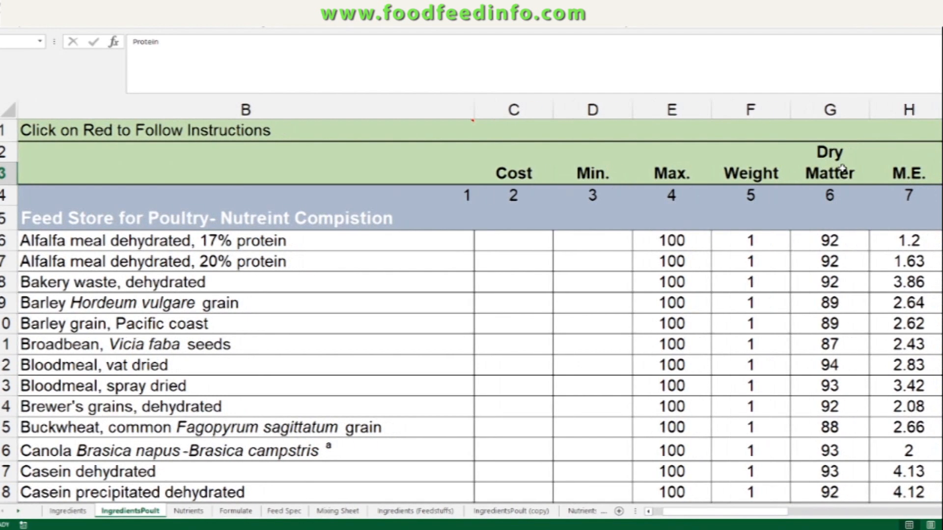
key("Right")
key("Right")
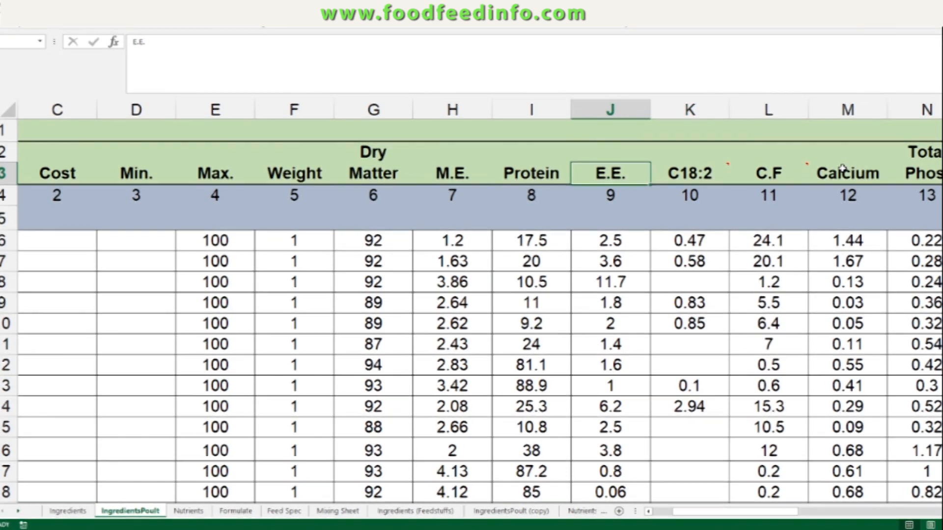
key("Right")
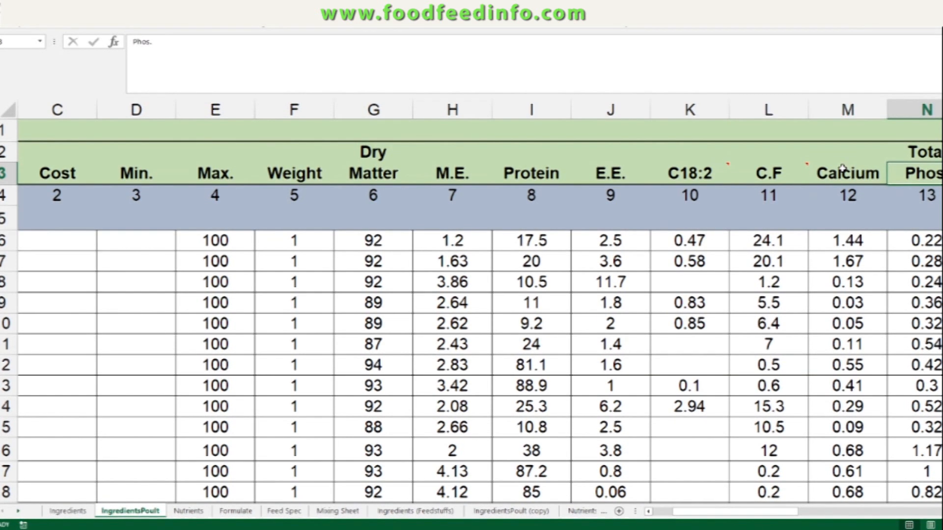
key("Right")
key("Right")
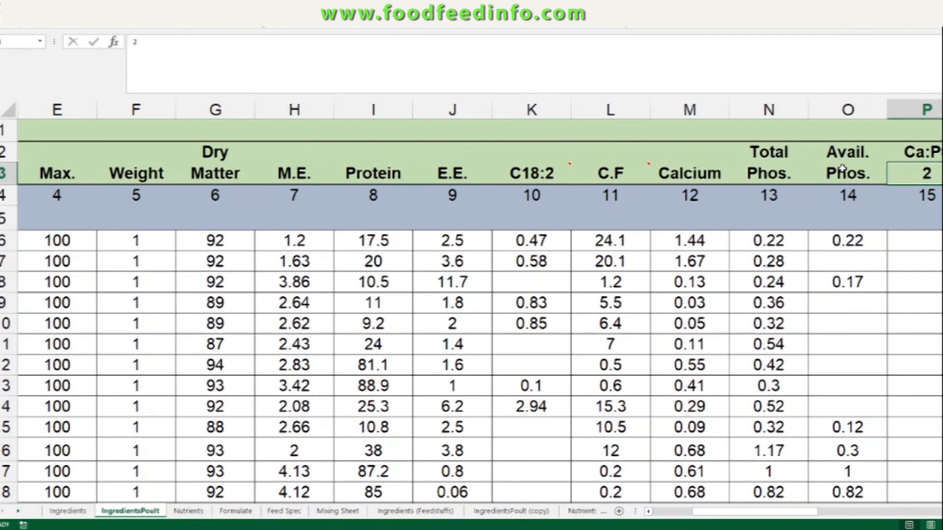
key("Right")
key("Right")
key("Right")
key("Right")
key("Right")
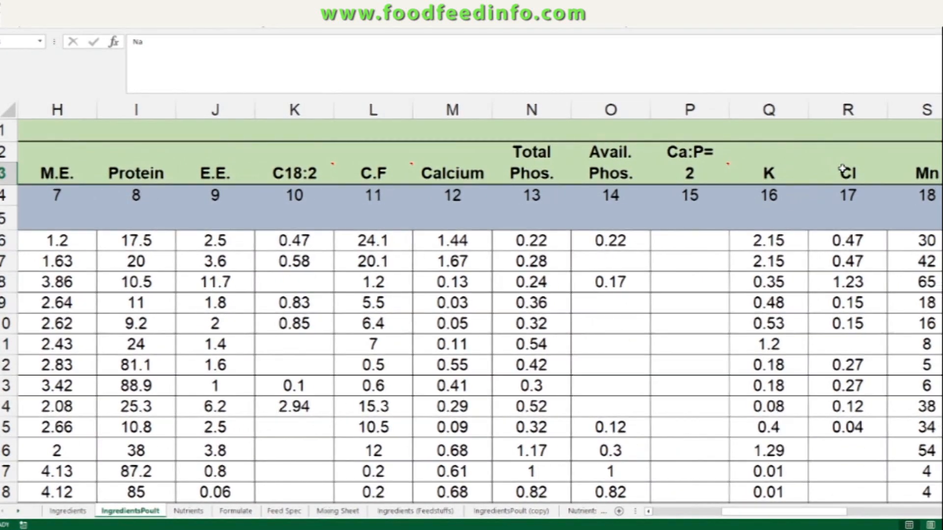
key("Right")
key("Right")
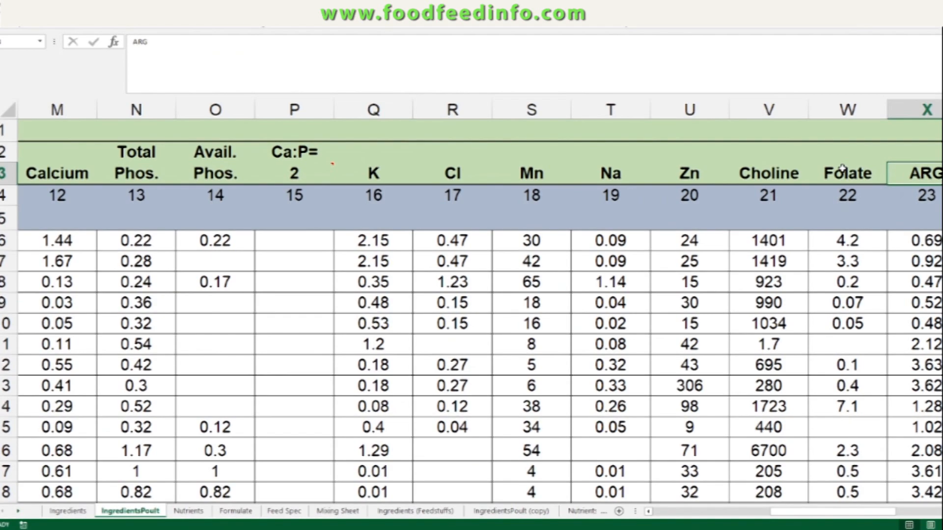
key("Right")
key("Right")
key("Right")
key("Right")
key("Right")
key("Right")
key("Right")
key("Right")
key("Right")
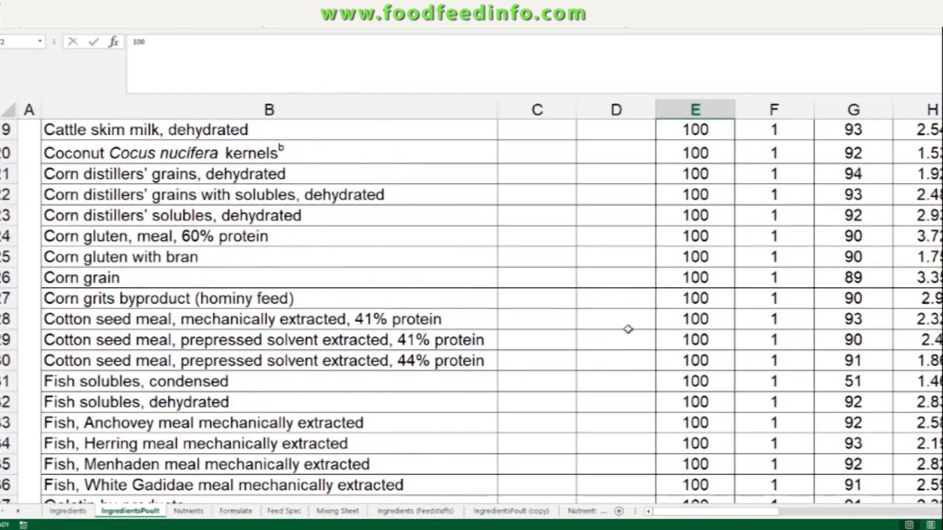
Step: Select the ingredient name column on the Ingredients sheet and inspect individual ingredient entries
scroll(628, 329, "up", 1)
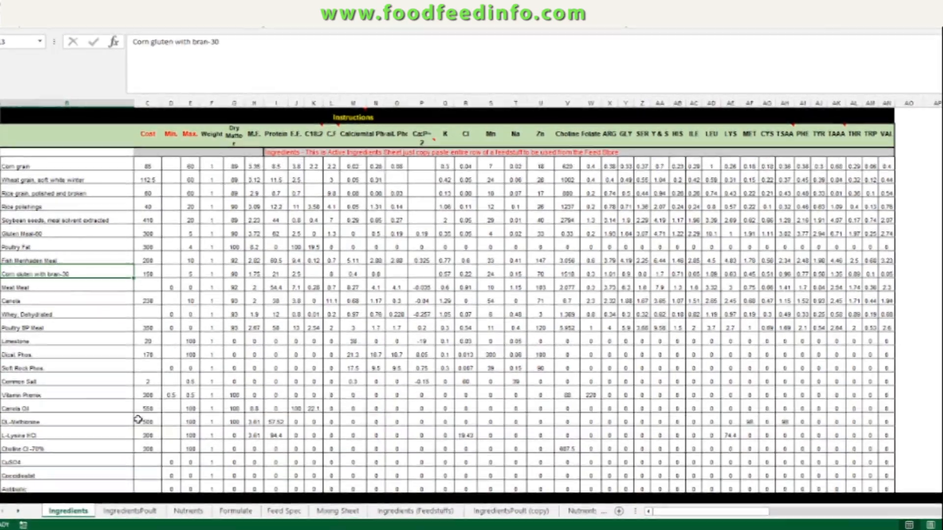
left_click_drag(67, 167, 64, 488)
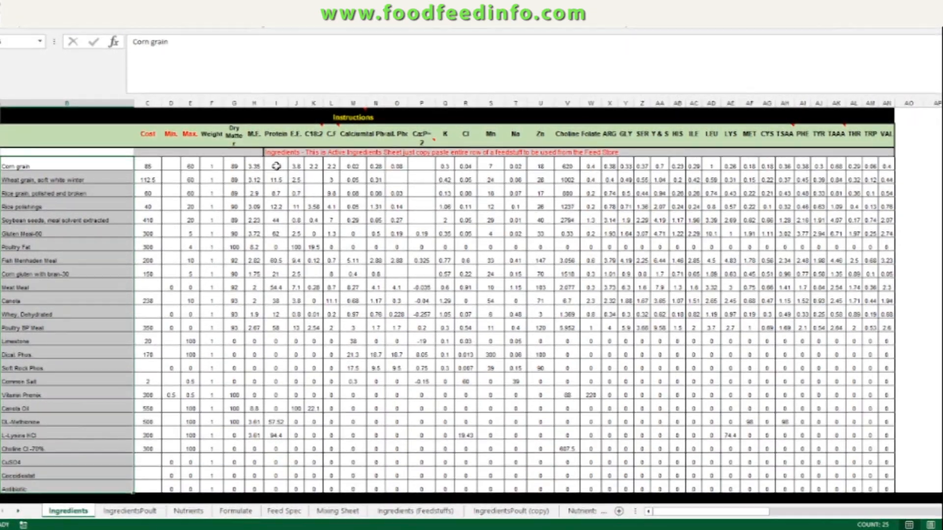
left_click(108, 234)
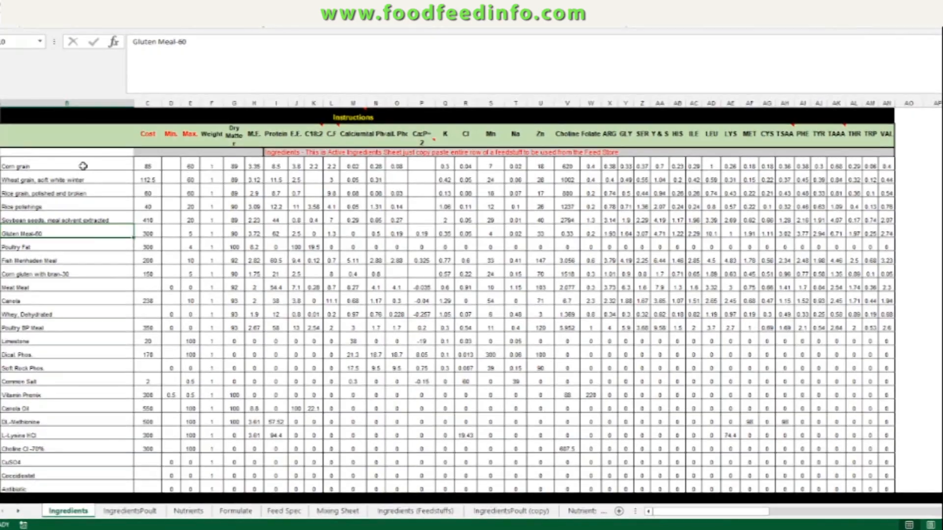
left_click(82, 166)
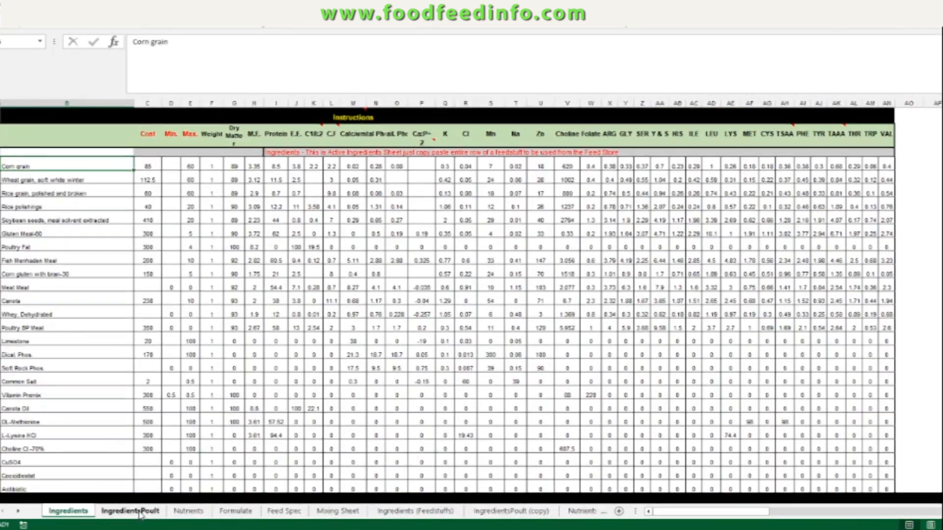
Step: Browse the feed lists on the IngredientsPoult, IngredientsPoult (copy) and Ingredients (Feedstuffs) sheets, ending on IngredientsPoult
left_click(140, 511)
scroll(207, 351, "down", 6)
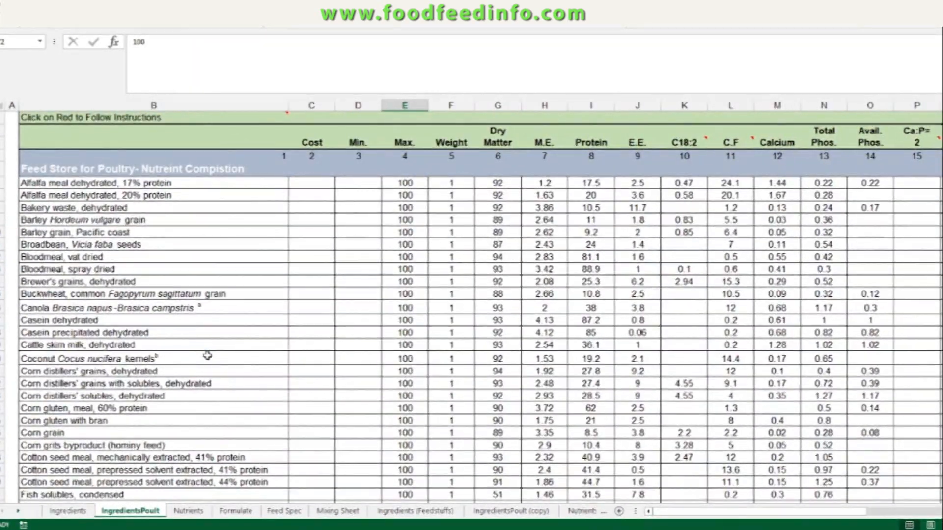
scroll(207, 356, "down", 3)
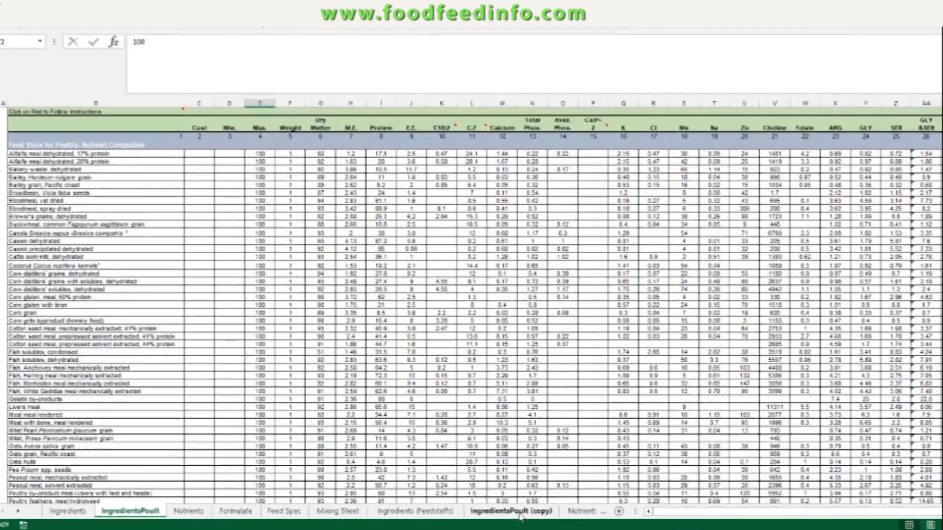
left_click(520, 513)
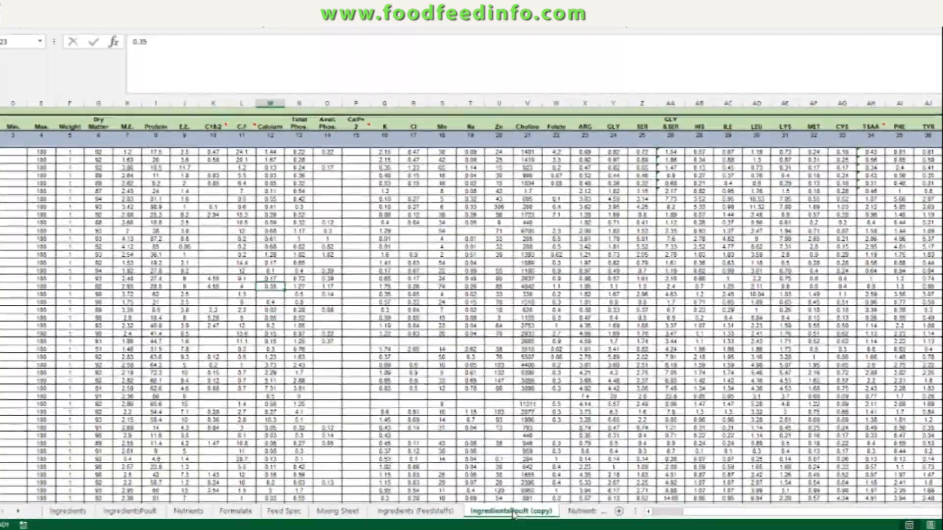
left_click(439, 513)
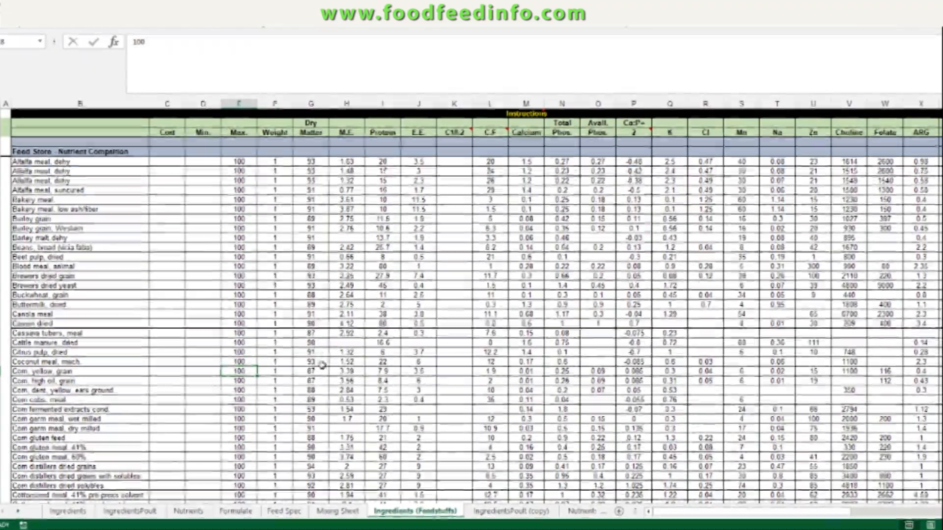
scroll(322, 365, "down", 4)
scroll(321, 370, "down", 4)
scroll(324, 378, "down", 5)
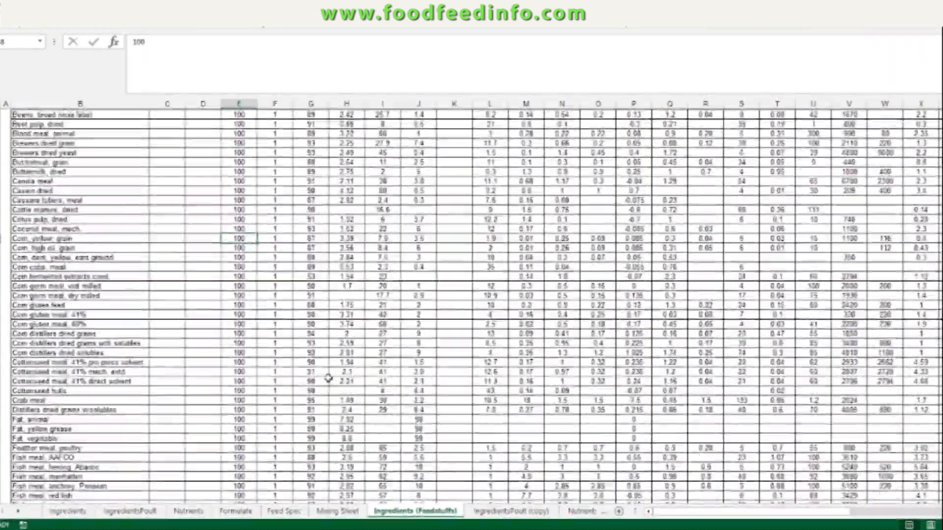
scroll(328, 379, "up", 5)
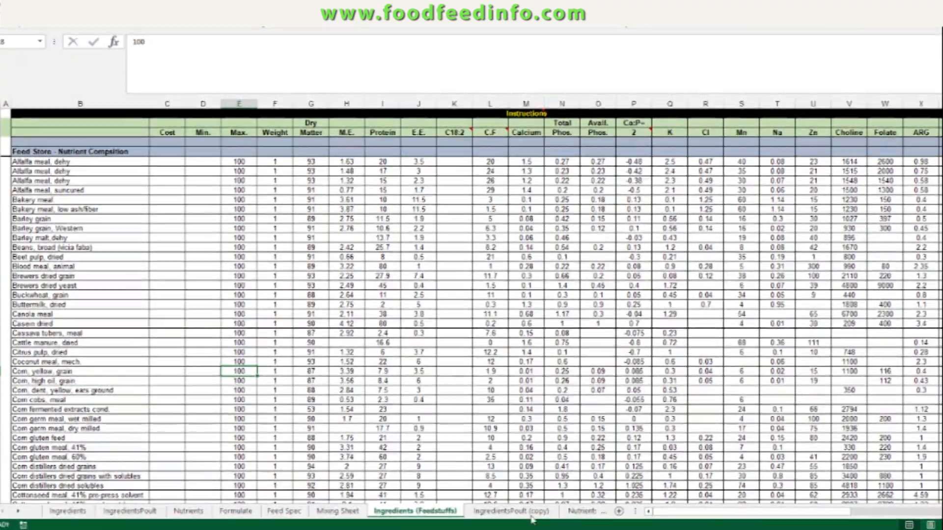
left_click(511, 511)
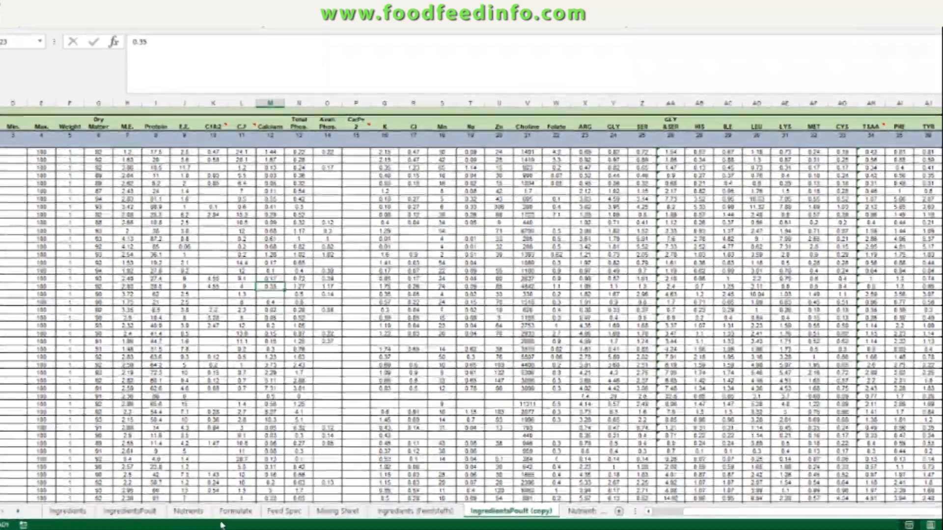
left_click(141, 515)
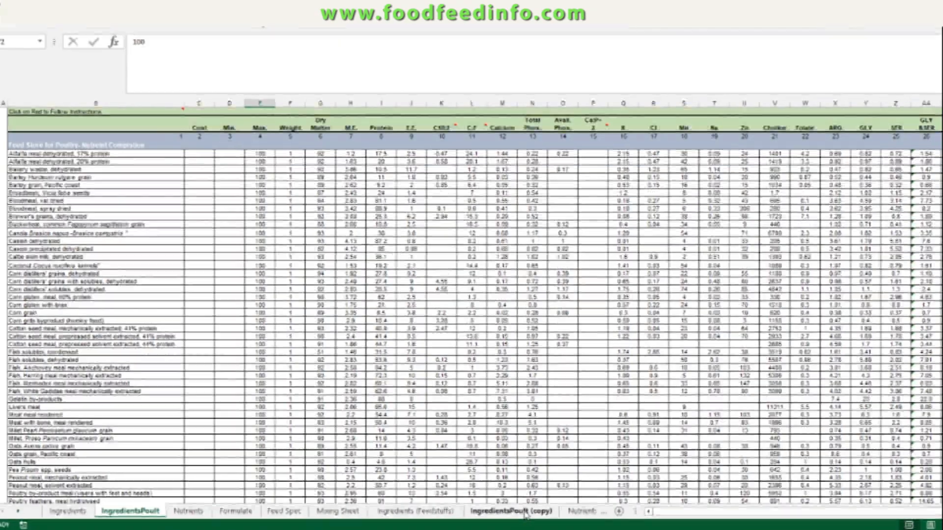
Step: Paste the copied Corn distillers' grains, dehydrated row over the Whey, Dehydrated row on the Ingredients sheet
left_click(526, 513)
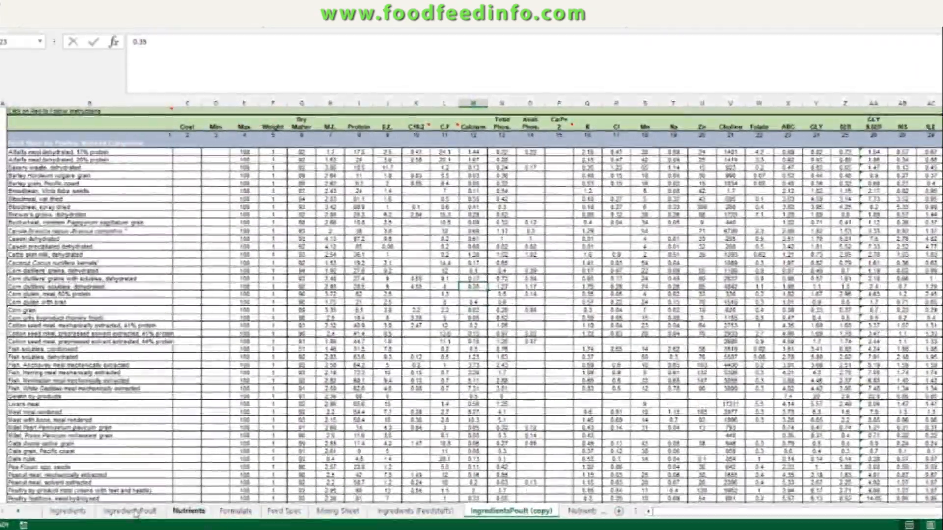
left_click(122, 512)
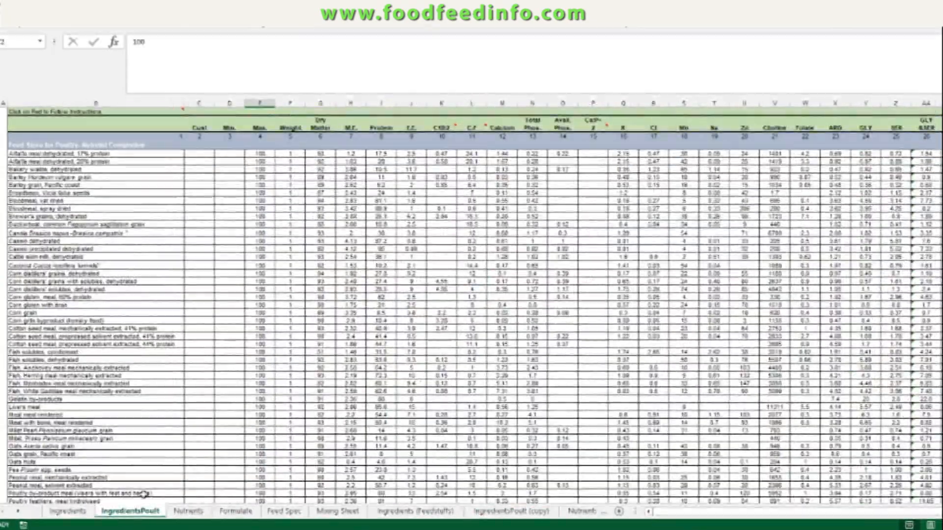
scroll(254, 326, "down", 5)
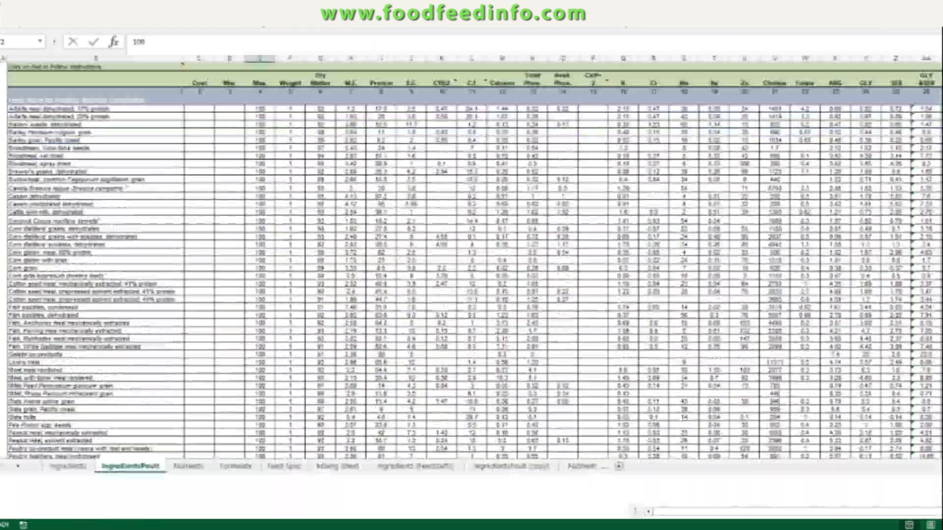
scroll(254, 326, "up", 6)
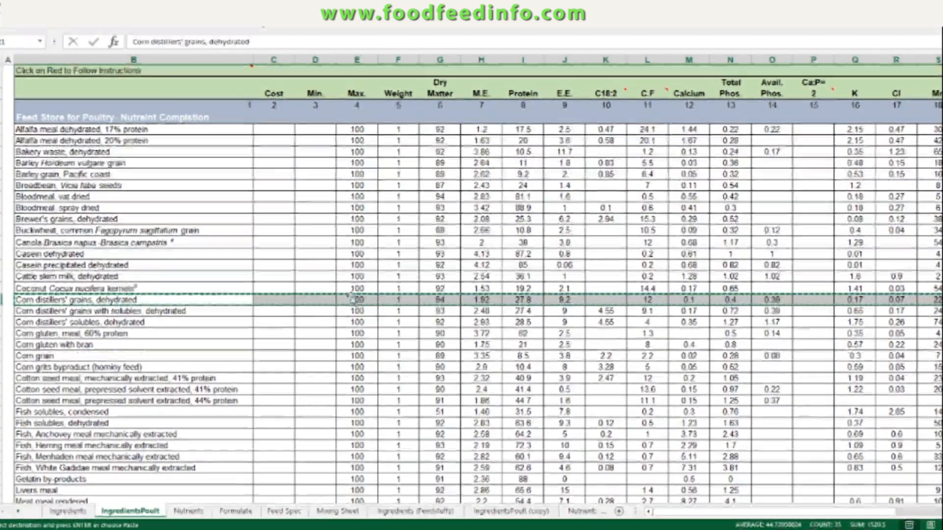
scroll(352, 298, "down", 4)
scroll(370, 401, "down", 1)
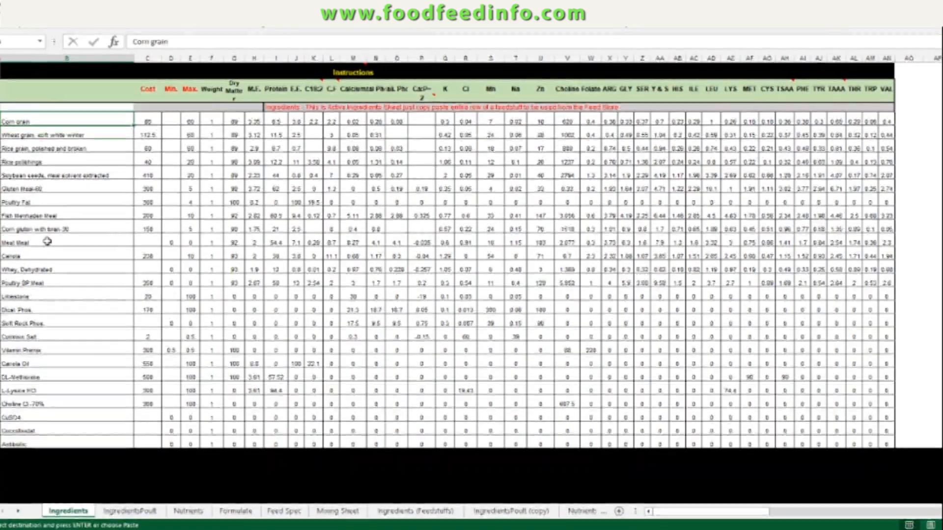
left_click(47, 270)
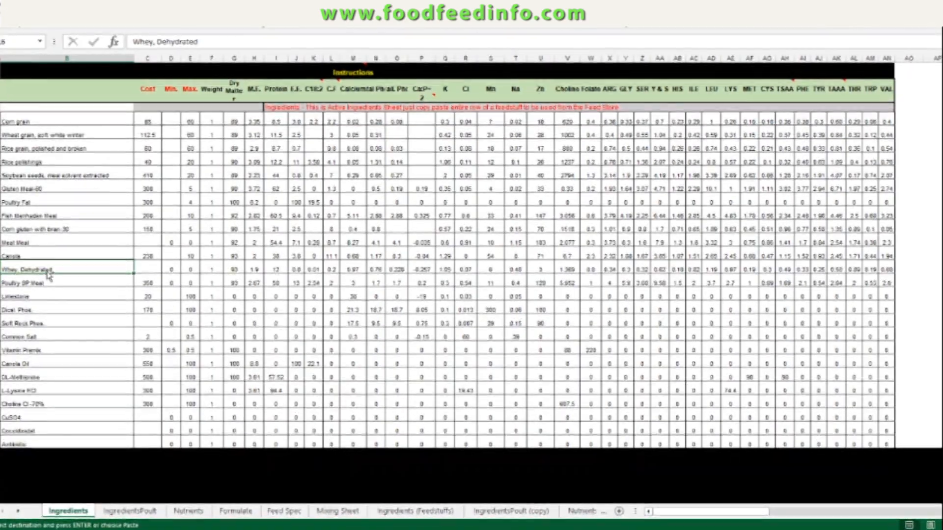
key("ctrl+v")
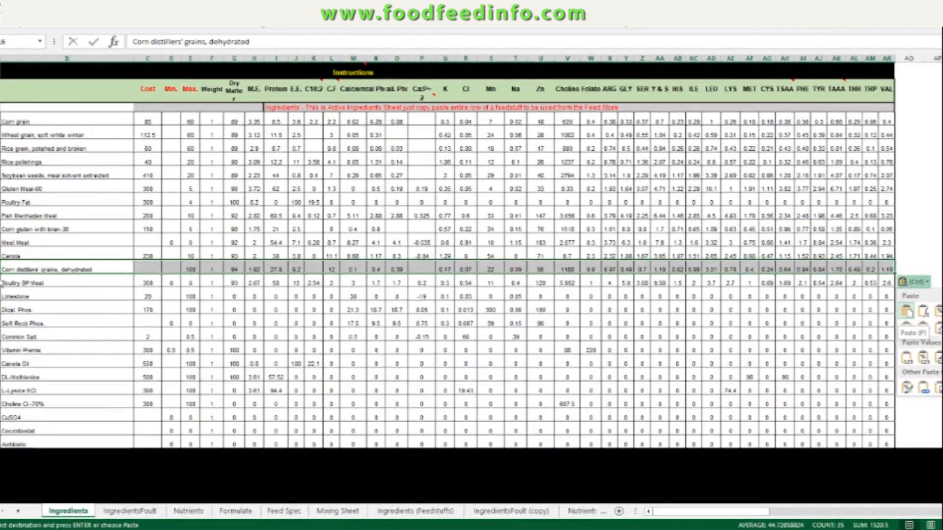
Step: Set the Corn distillers' grains, dehydrated cost to 100 and its minimum inclusion to 2
left_click(141, 291)
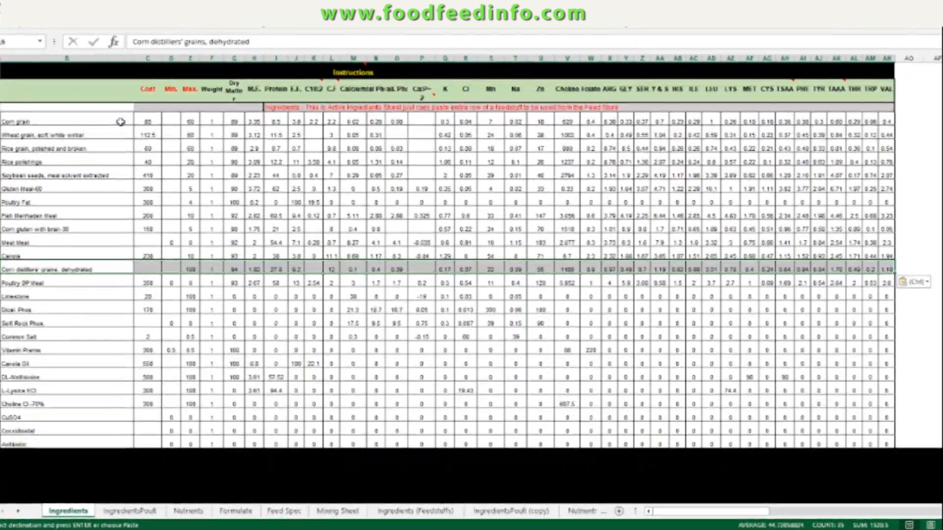
left_click(82, 247)
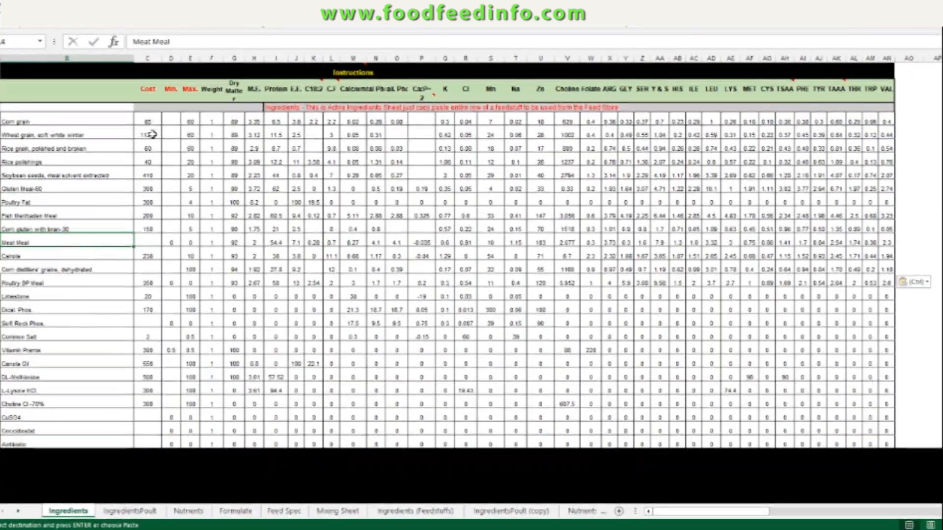
left_click(150, 270)
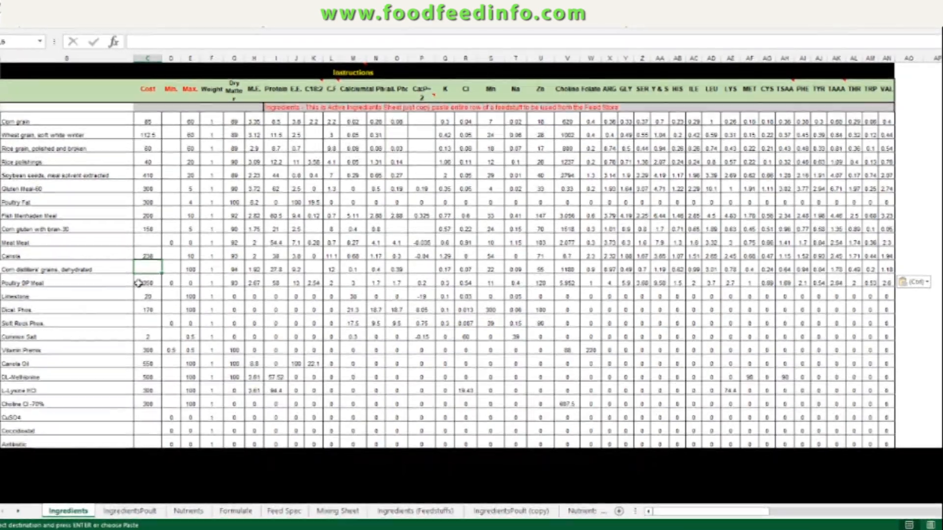
type("100")
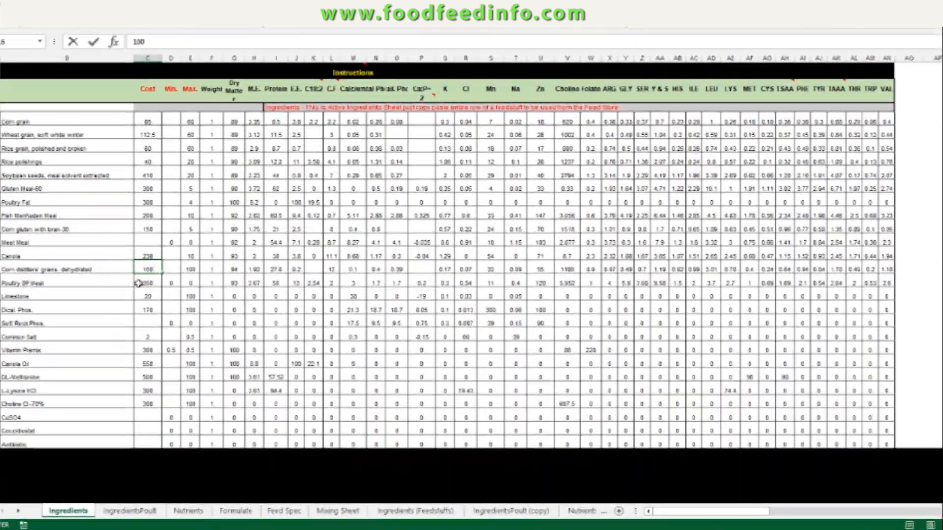
key("Tab")
type("2")
key("Up")
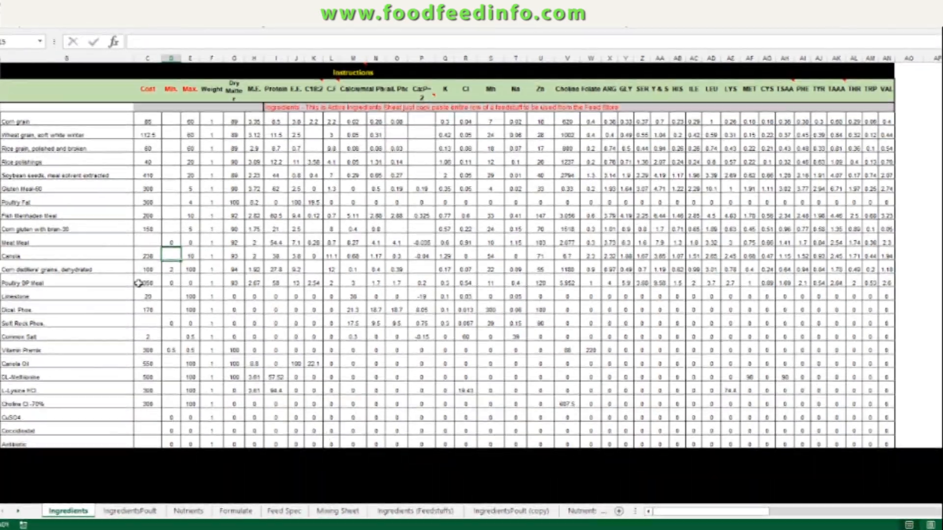
key("Down")
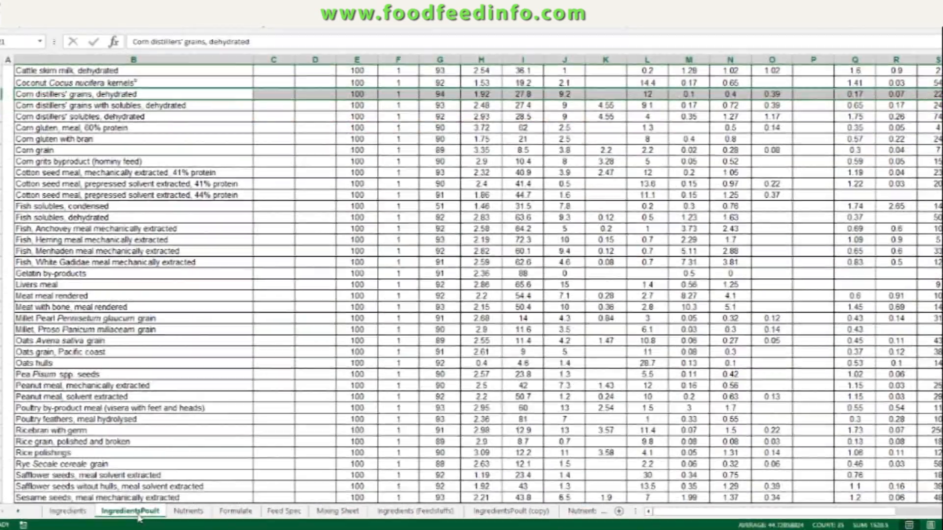
Step: Choose Broiler Grower as the bird type/age on the Nutrients sheet
left_click(68, 511)
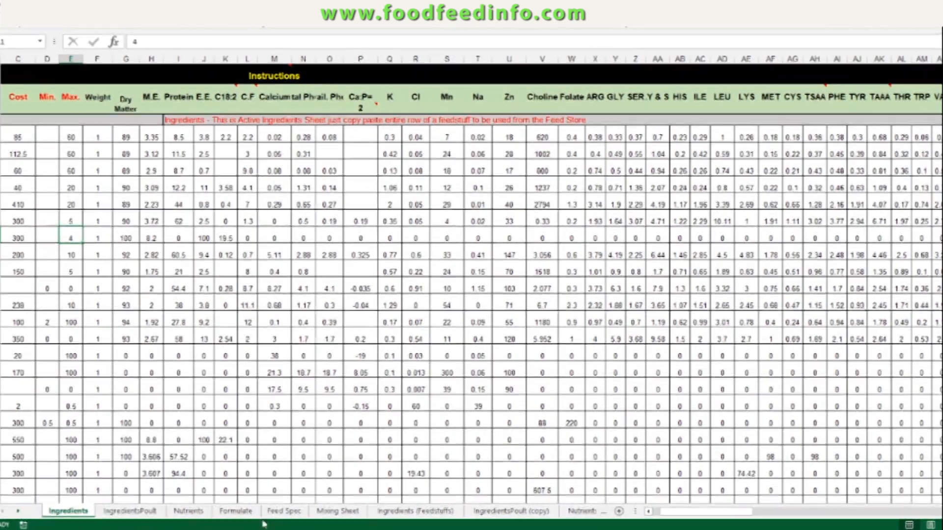
left_click(185, 513)
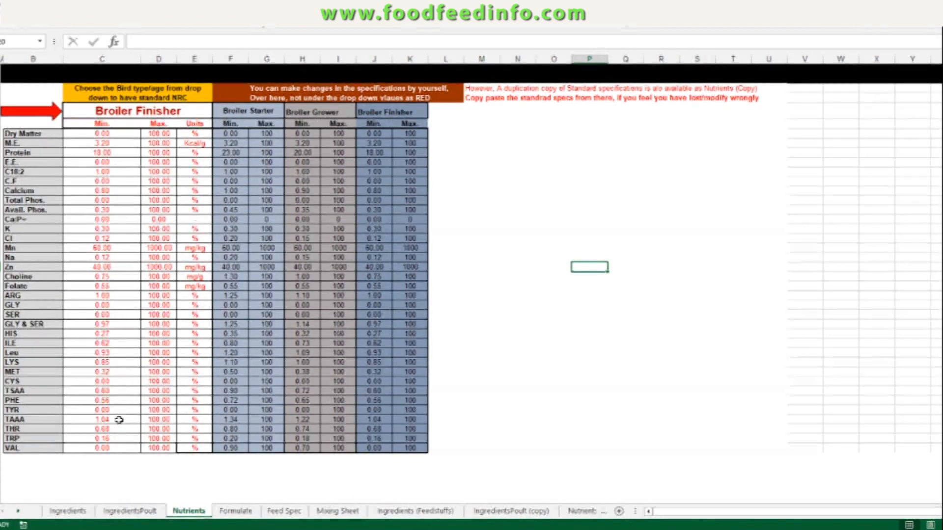
scroll(324, 342, "up", 2, "ctrl")
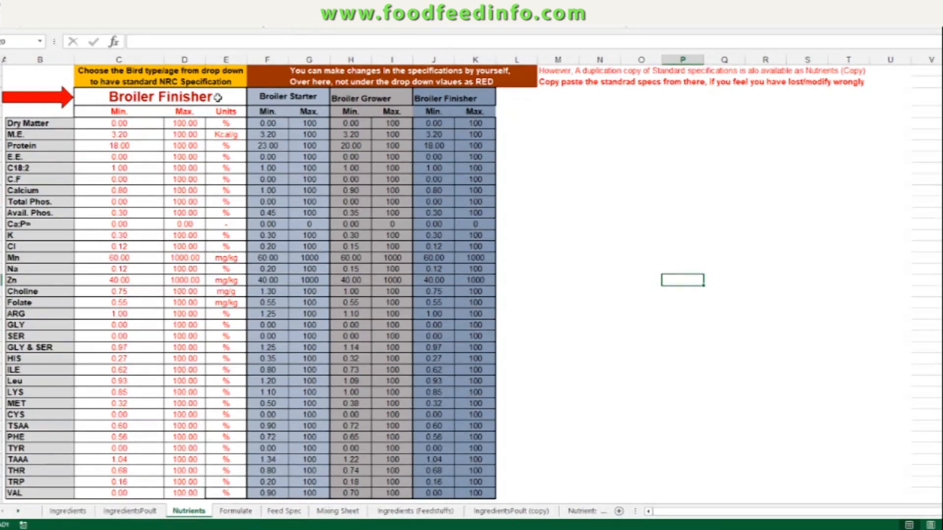
left_click(217, 97)
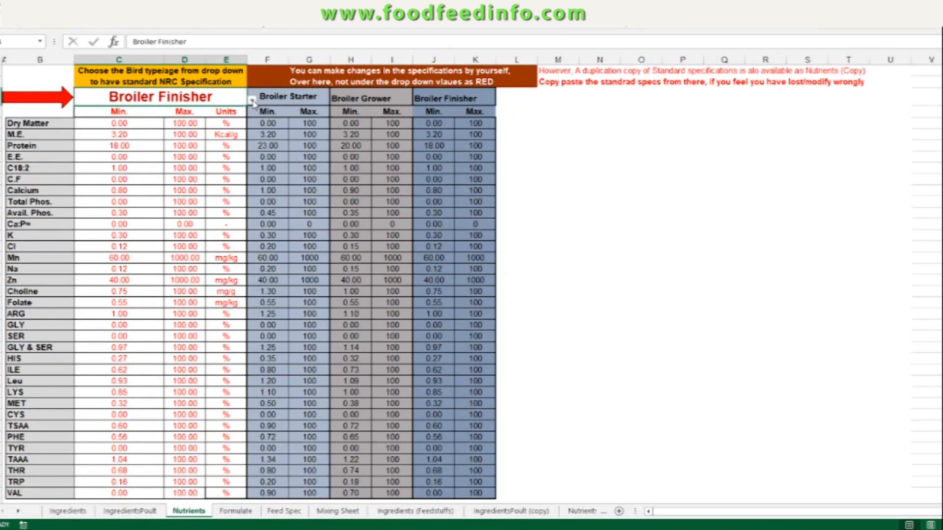
left_click(252, 99)
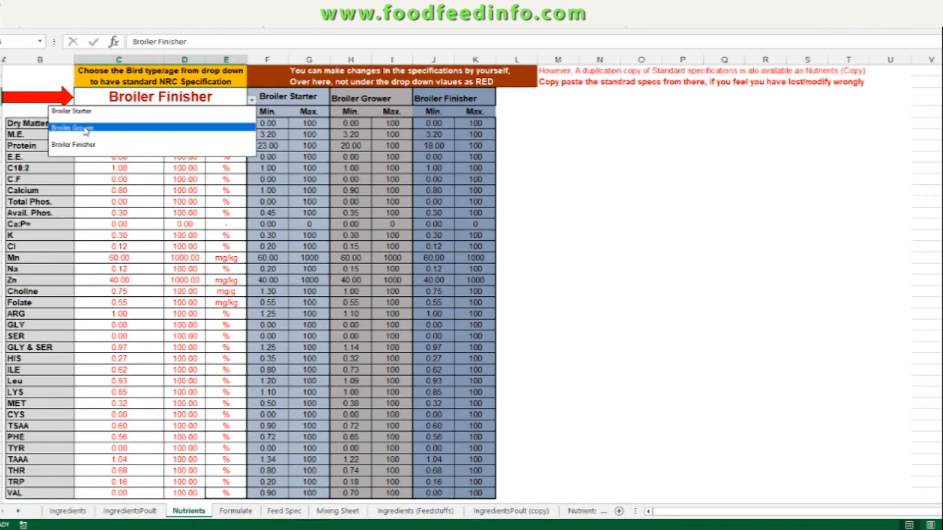
left_click(86, 128)
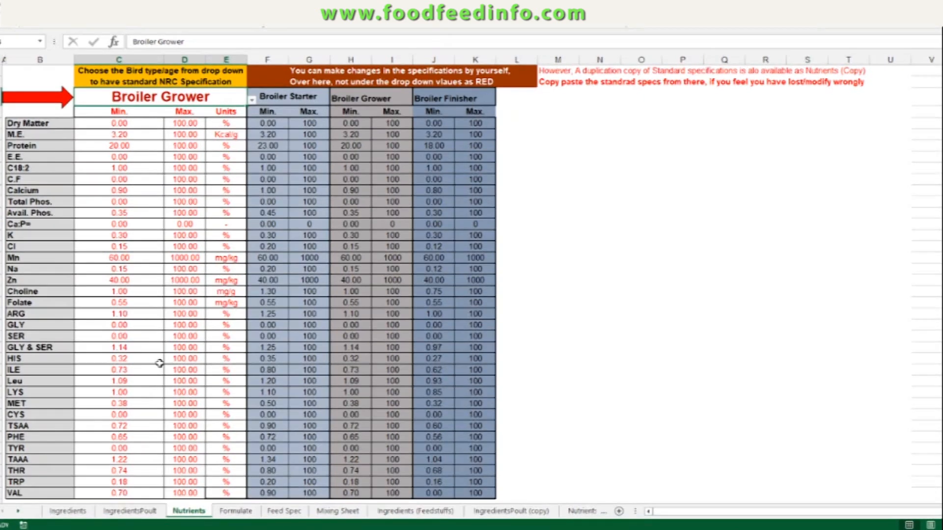
Step: Compare the Broiler Starter specification cells on the Nutrients sheet with those on the Nutrients (copy) sheet
left_click(273, 425)
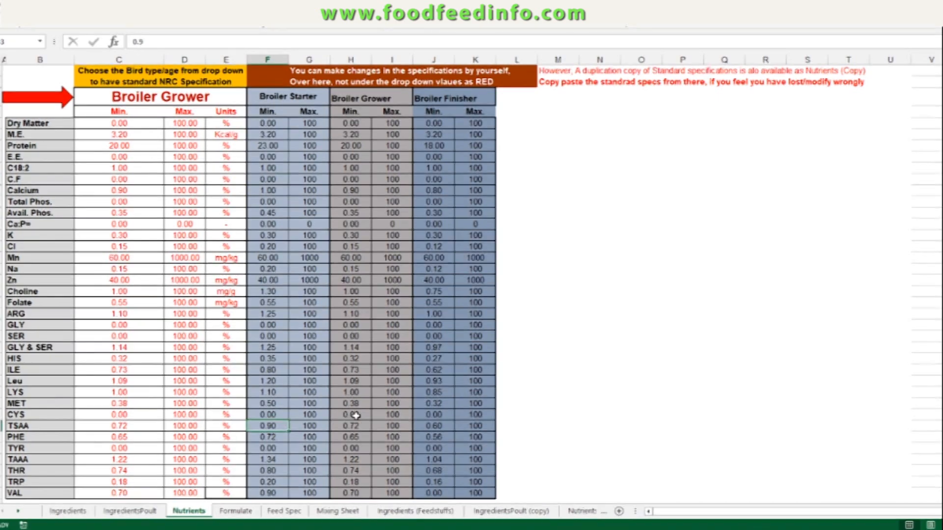
left_click(332, 424)
left_click(309, 416)
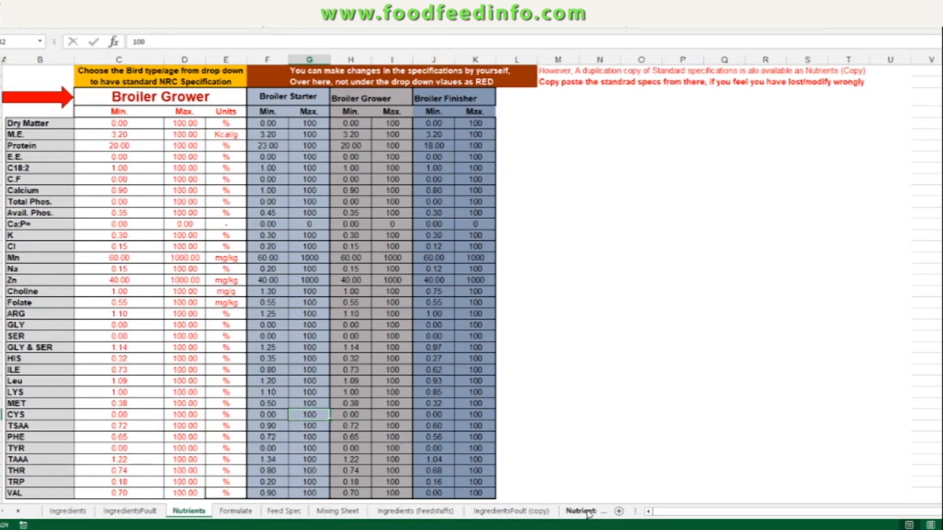
left_click(584, 511)
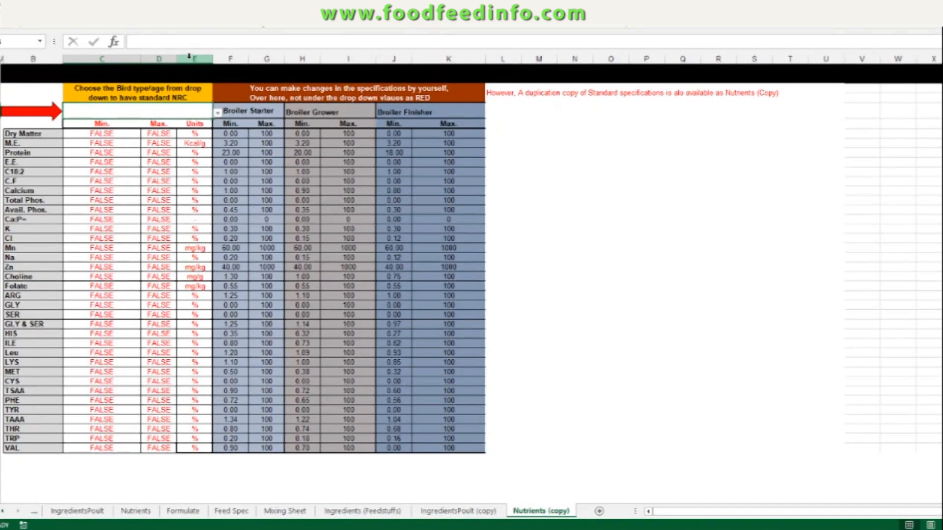
left_click(257, 145)
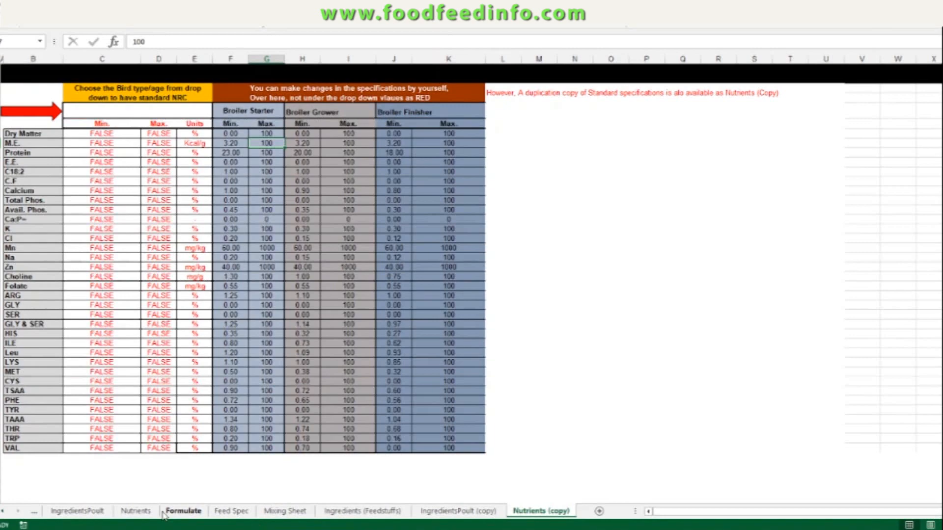
left_click(136, 511)
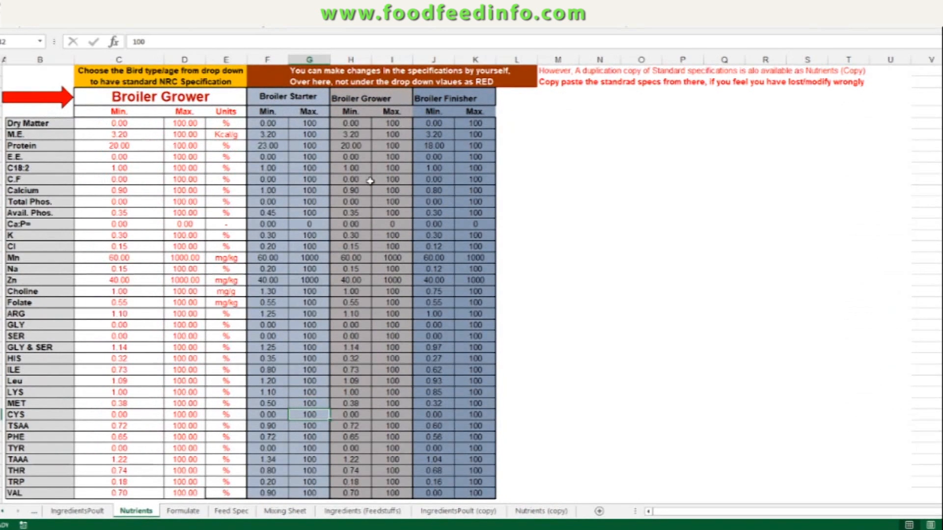
Step: Set the Broiler Starter M.E. minimum to 3.1
left_click(268, 134)
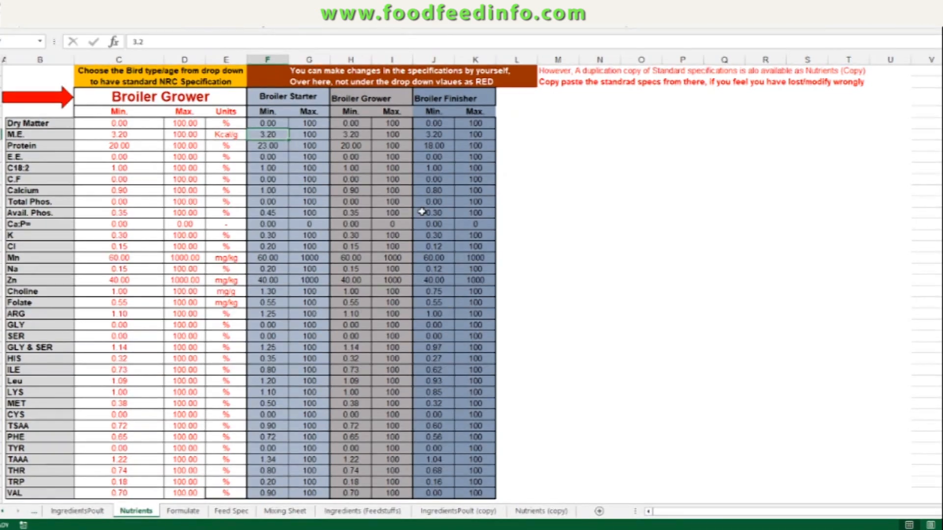
type("3.1")
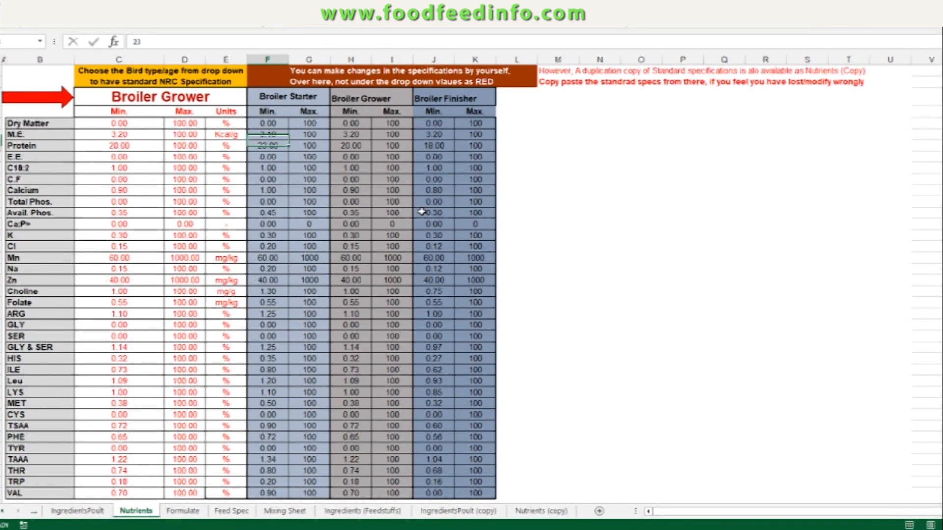
left_click(274, 144)
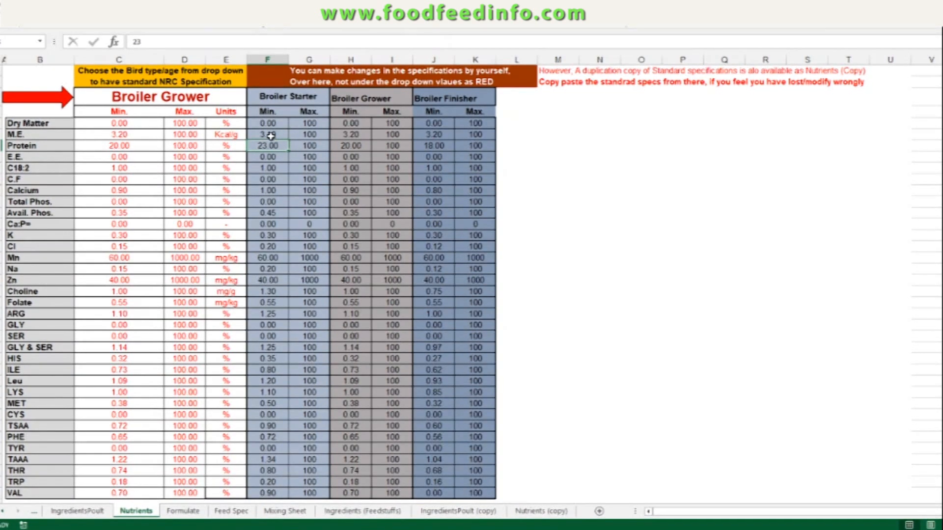
Step: Choose Broiler Starter as the bird type/age on the Nutrients sheet
left_click(222, 103)
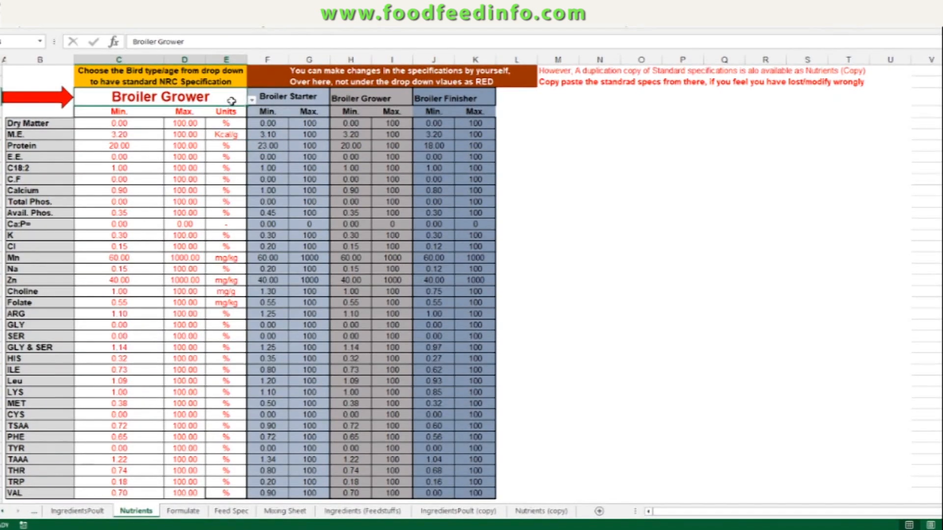
key("alt+Down")
left_click(224, 110)
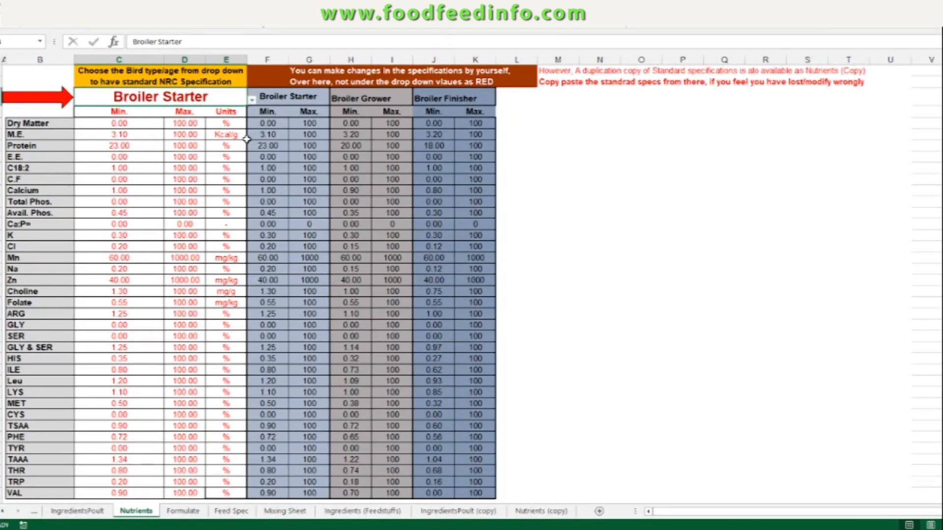
Step: Set the Broiler Starter M.E. minimum to 3.2
left_click(265, 133)
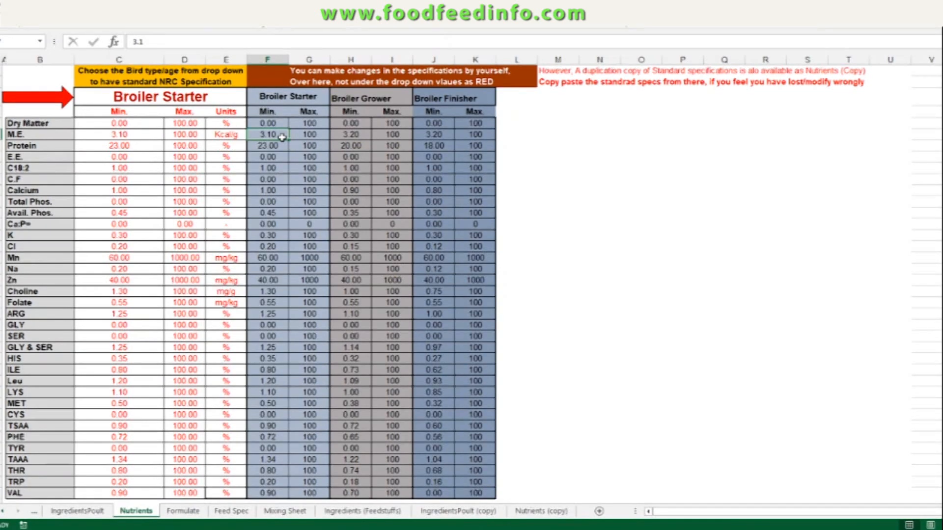
left_click(282, 144)
left_click(276, 135)
type("3.2")
key("Return")
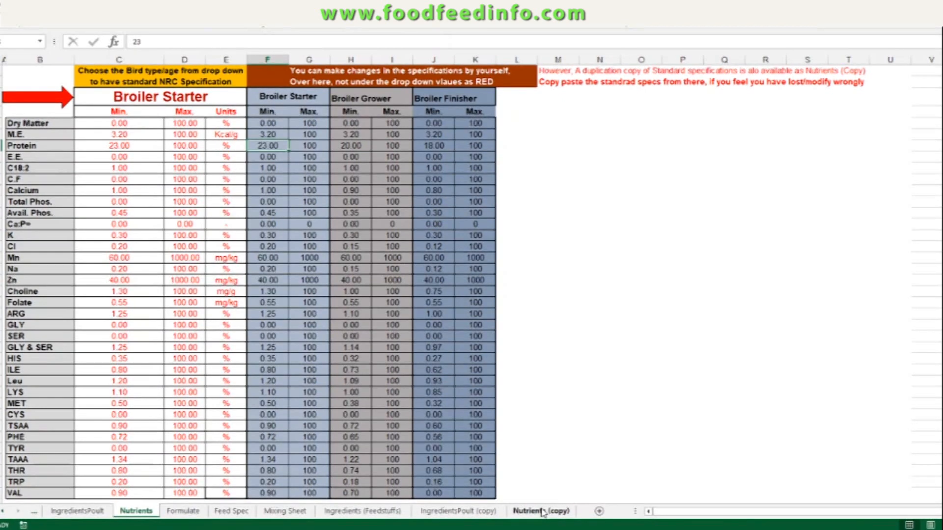
Step: Copy the Broiler Starter Min. and Max. columns from the Nutrients (copy) sheet
left_click(541, 511)
left_click_drag(230, 133, 278, 448)
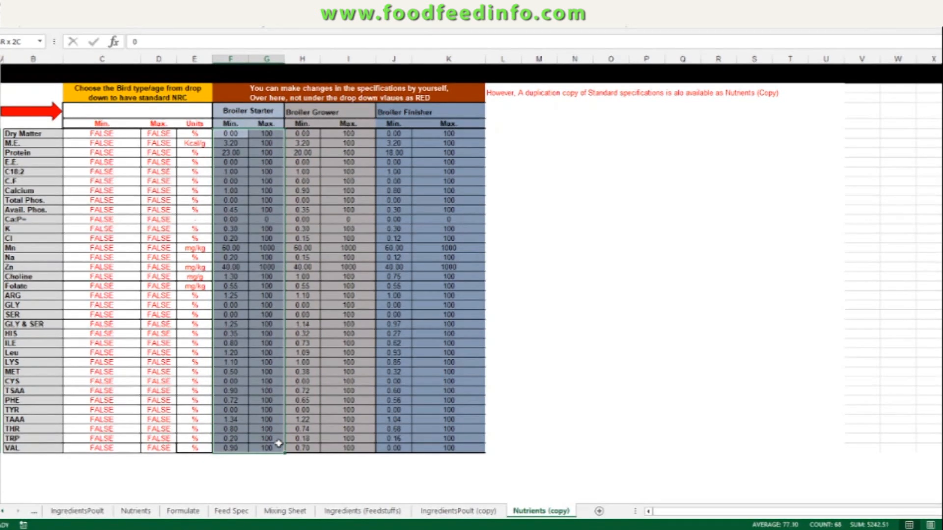
right_click(273, 343)
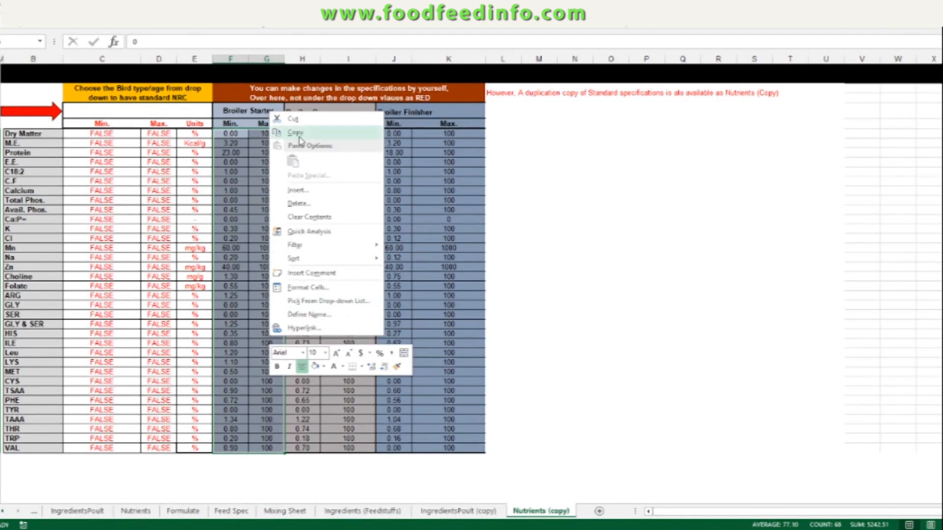
left_click(295, 133)
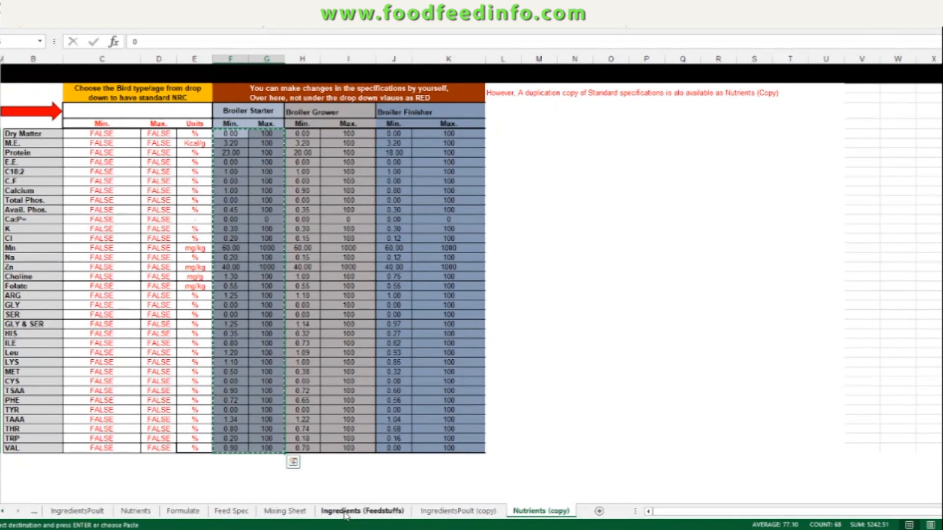
left_click(136, 511)
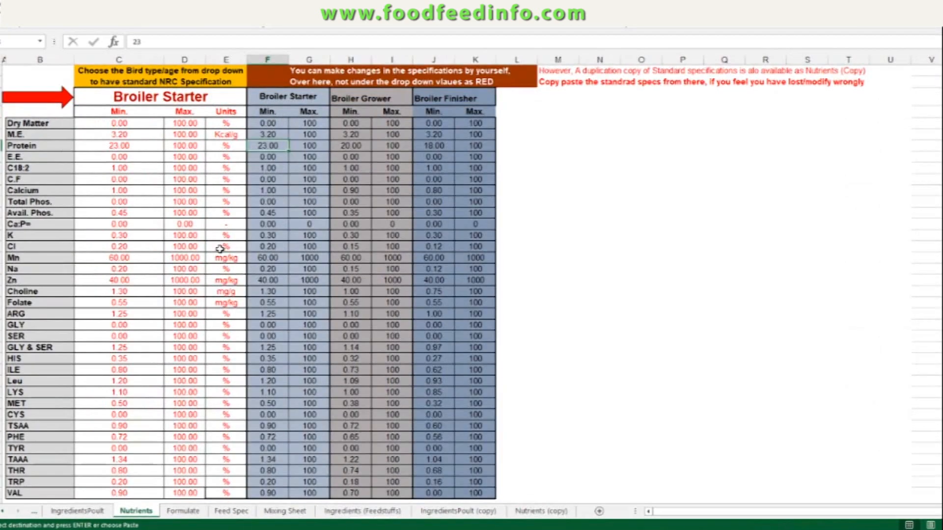
Step: Paste the copied Broiler Starter specifications into the Broiler Starter Min. and Max. columns of the Nutrients sheet
right_click(272, 126)
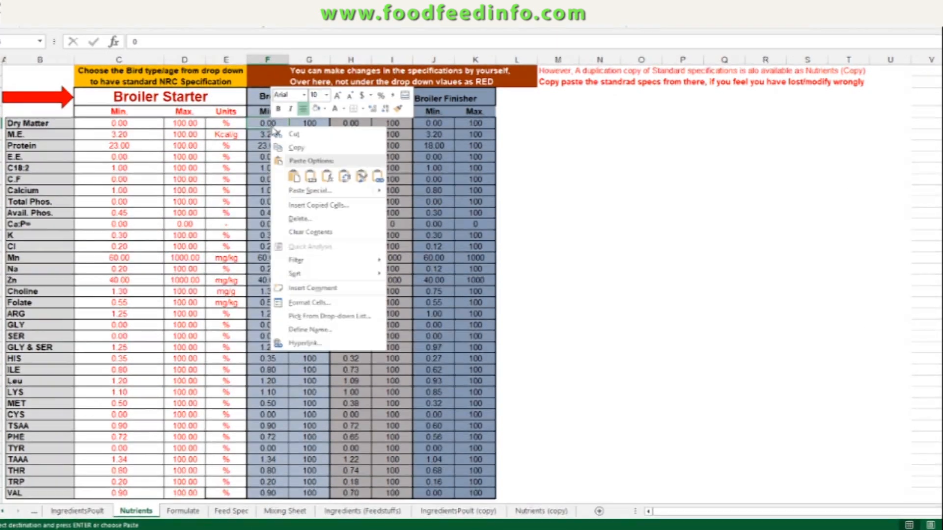
left_click(293, 176)
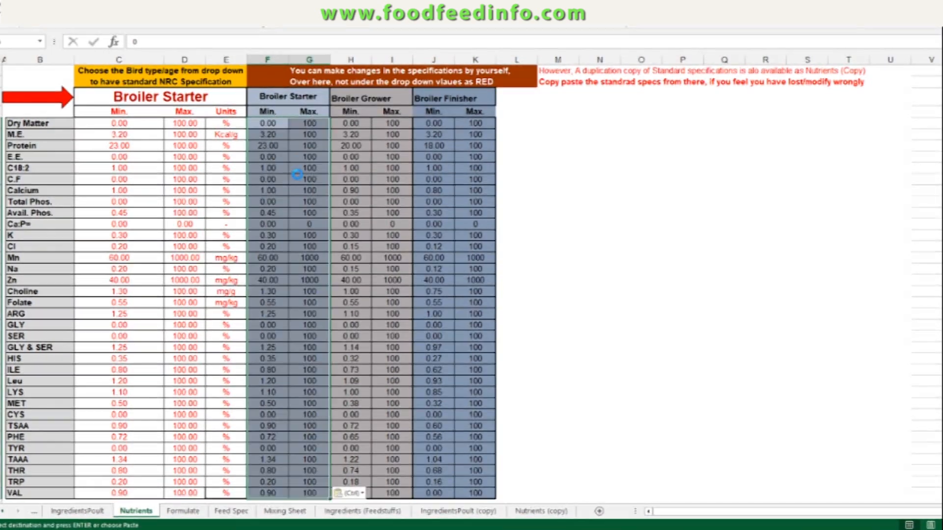
Step: Set the Broiler Starter M.E. minimum to 33
left_click(269, 134)
type("33")
key("Return")
left_click(266, 125)
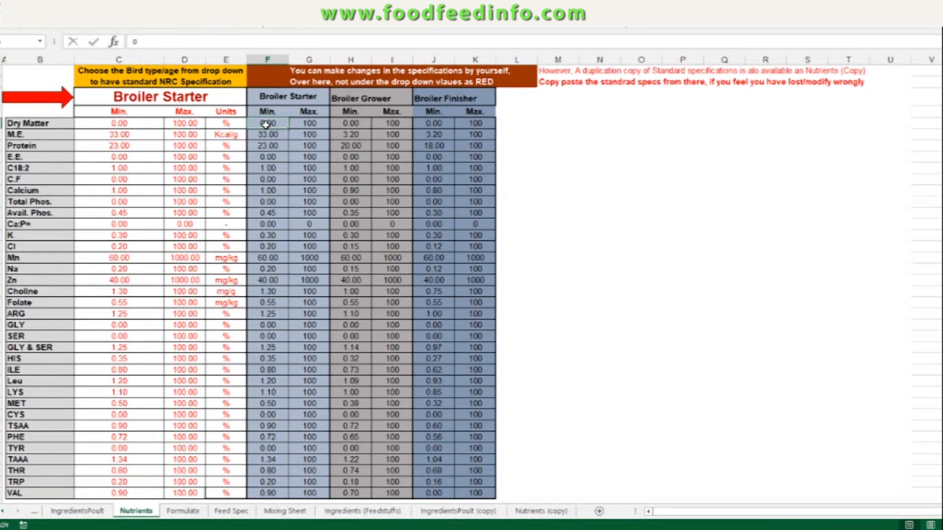
Step: Copy the Broiler Starter Min. and Max. columns again from Nutrients (copy) and paste them over the Nutrients sheet's columns
right_click(265, 125)
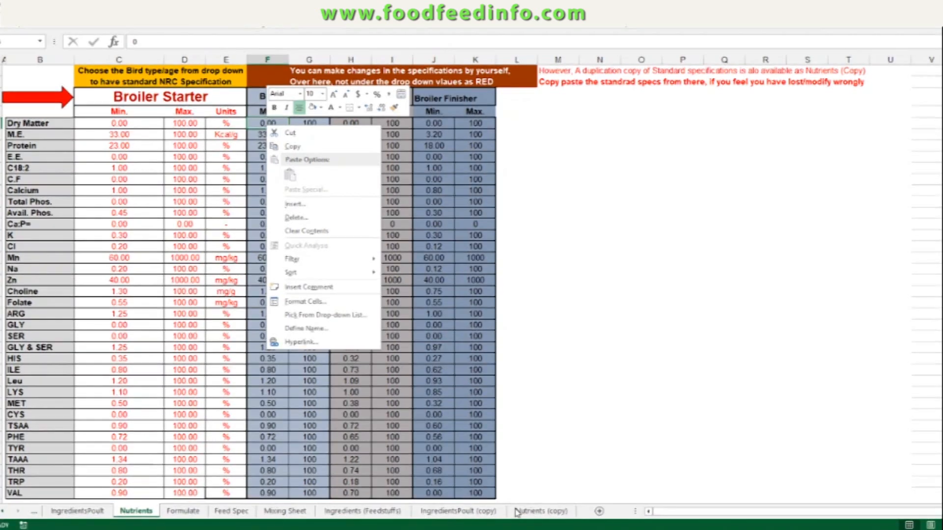
left_click(485, 444)
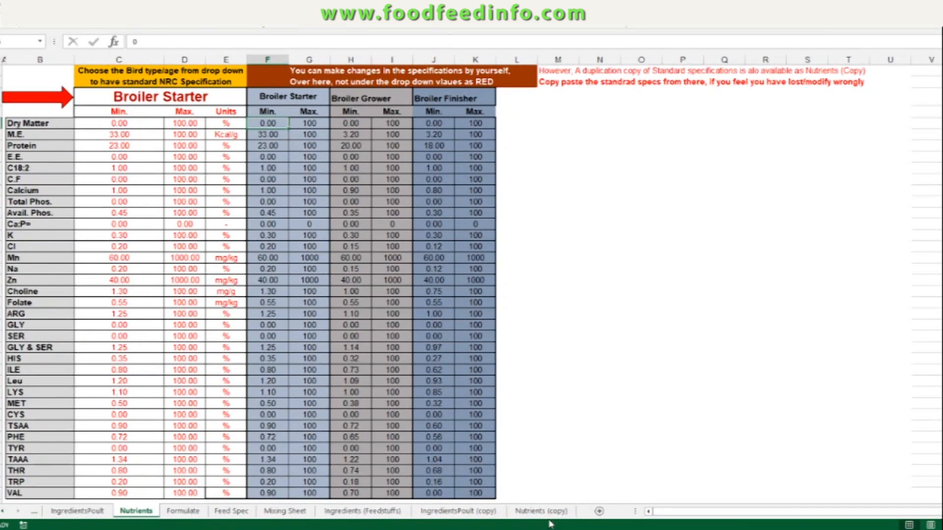
left_click(540, 511)
right_click(246, 260)
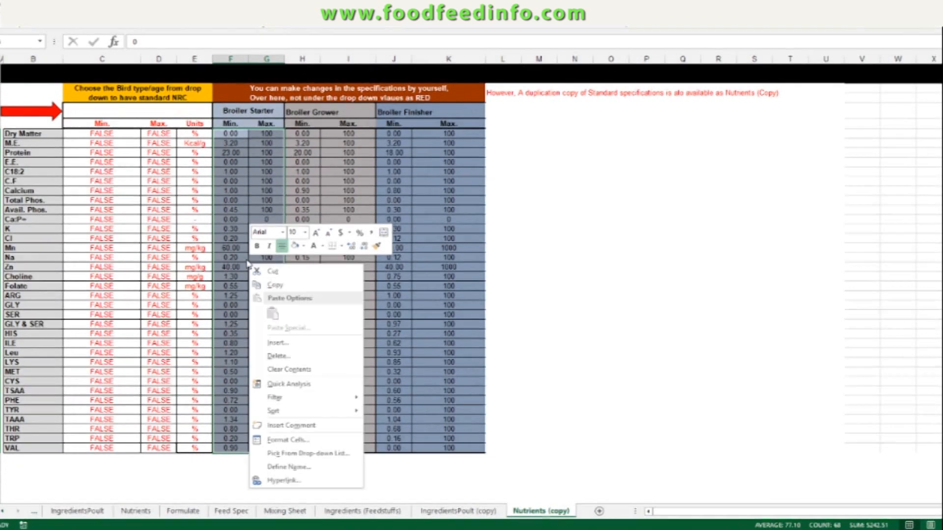
key("ctrl+c")
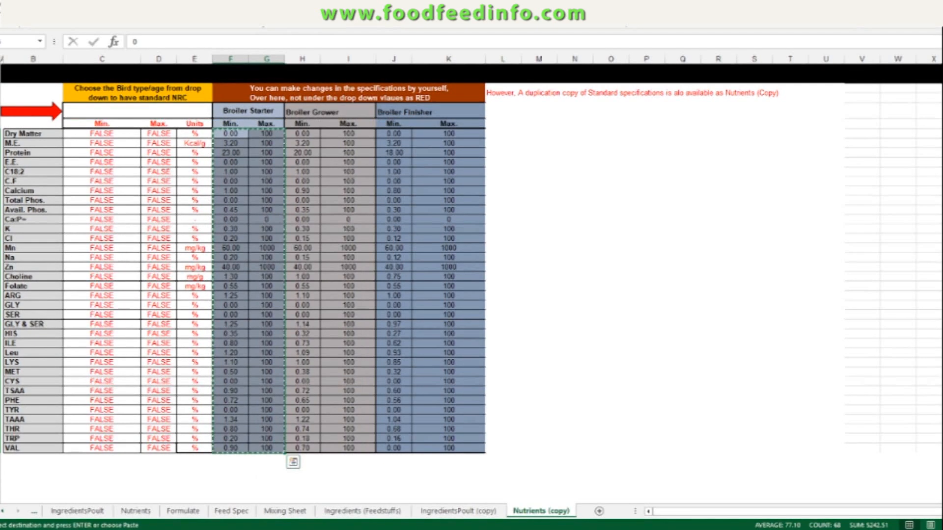
left_click(136, 511)
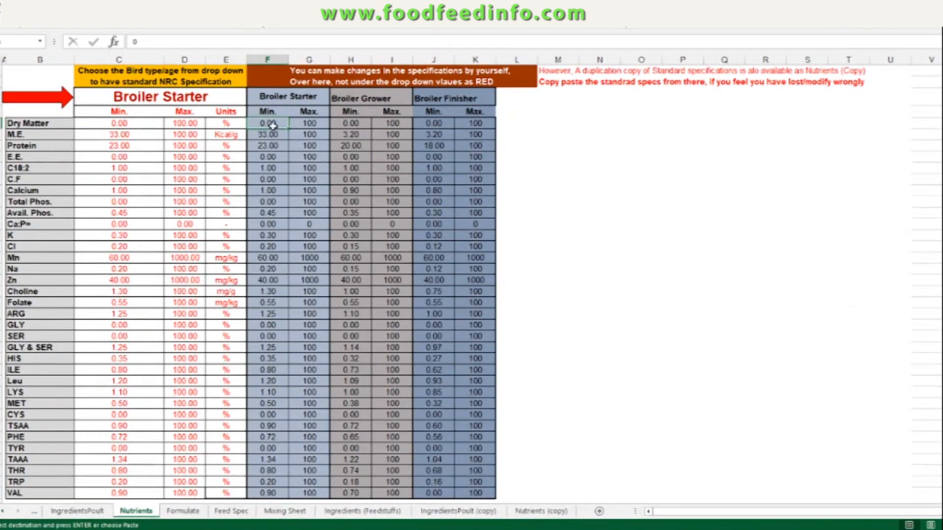
right_click(276, 125)
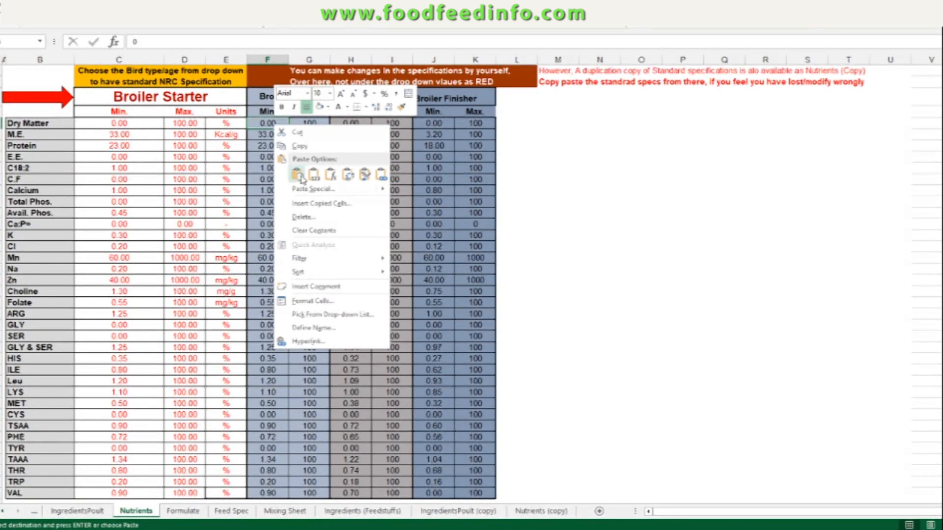
left_click(297, 175)
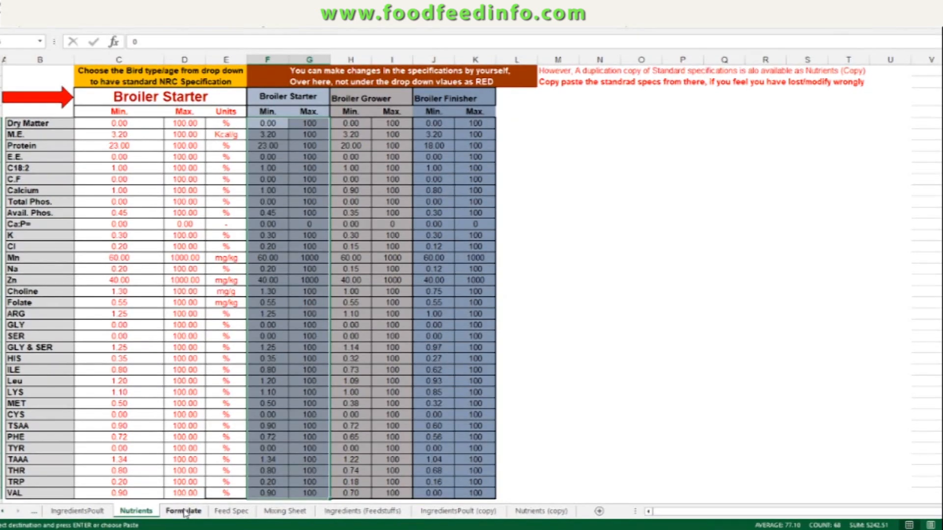
Step: Run Solver on the Formulate sheet for the Broiler Starter feed and keep the Solver solution
left_click(184, 512)
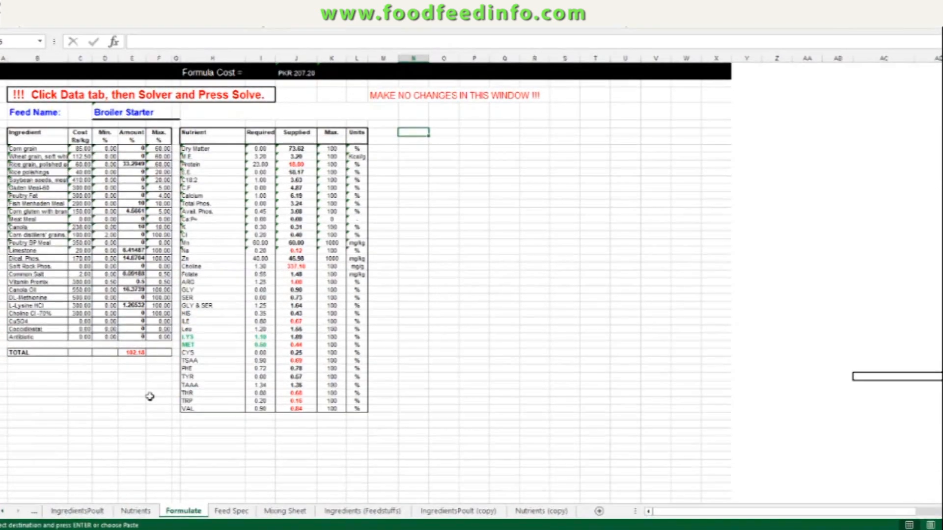
scroll(130, 429, "up", 2)
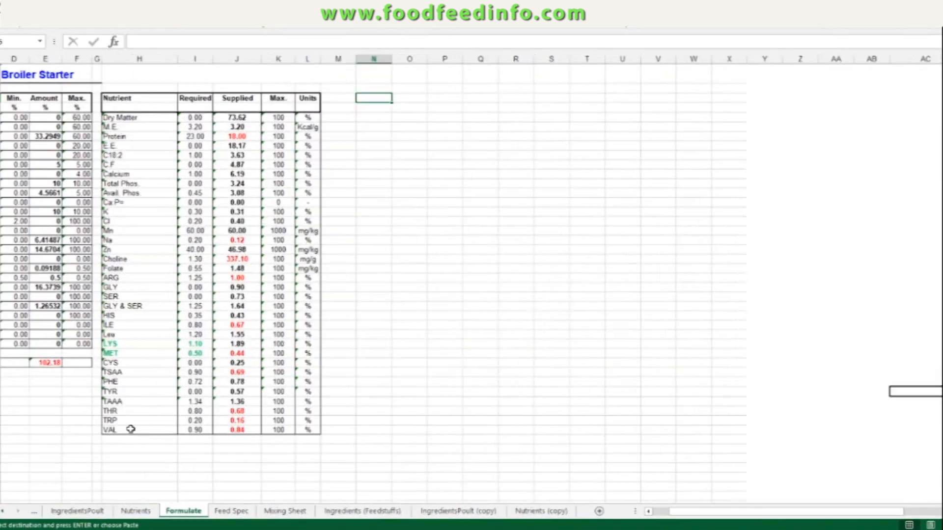
left_click(648, 512)
left_click(648, 512)
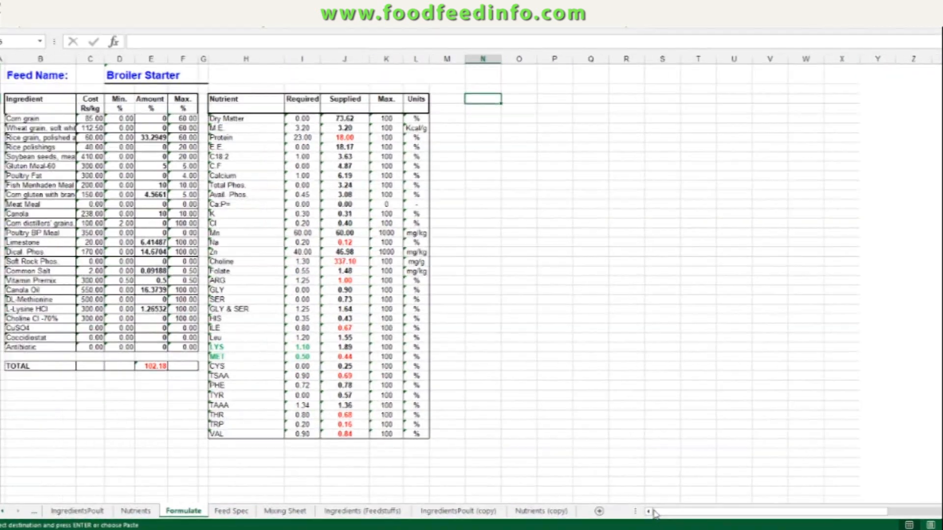
left_click(648, 511)
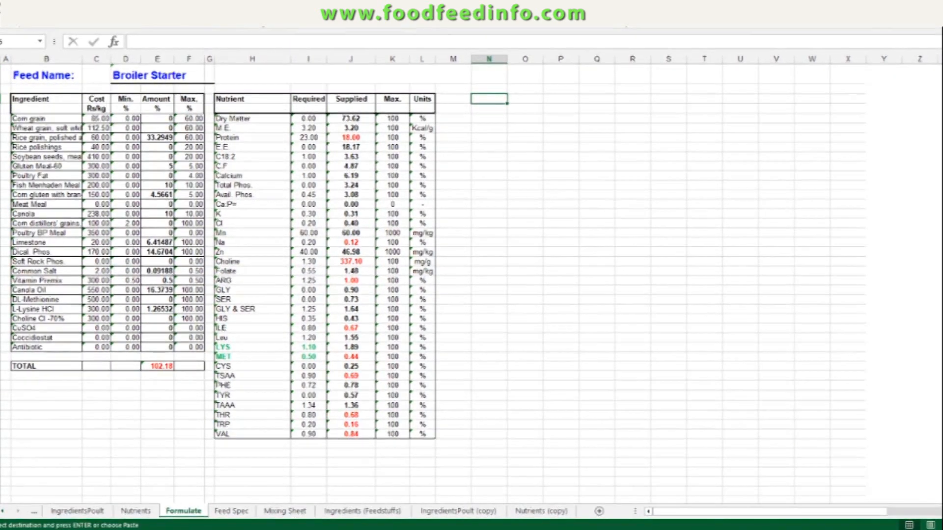
scroll(191, 223, "up", 2)
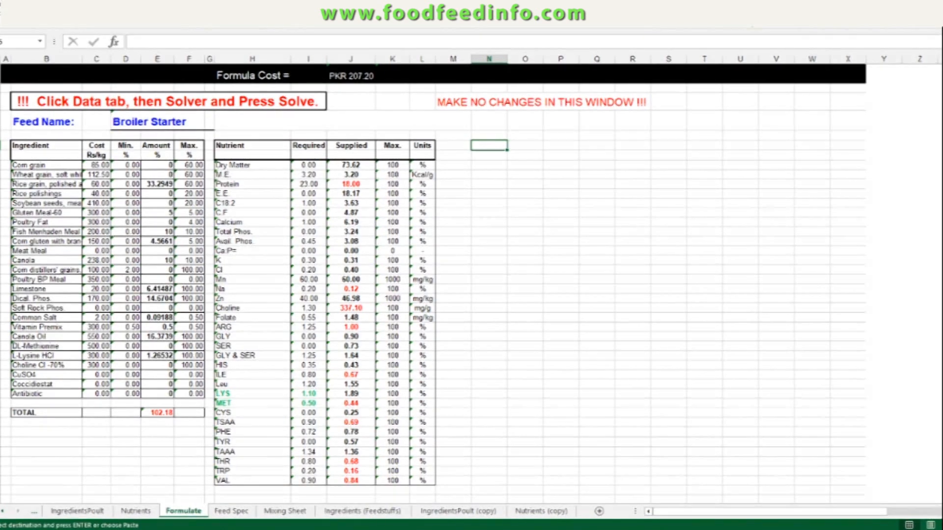
left_click(747, 17)
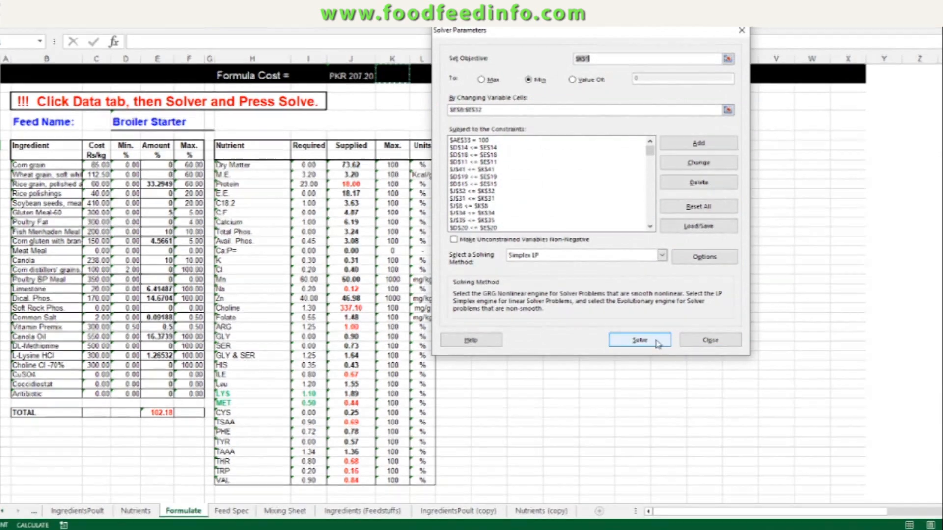
left_click(643, 339)
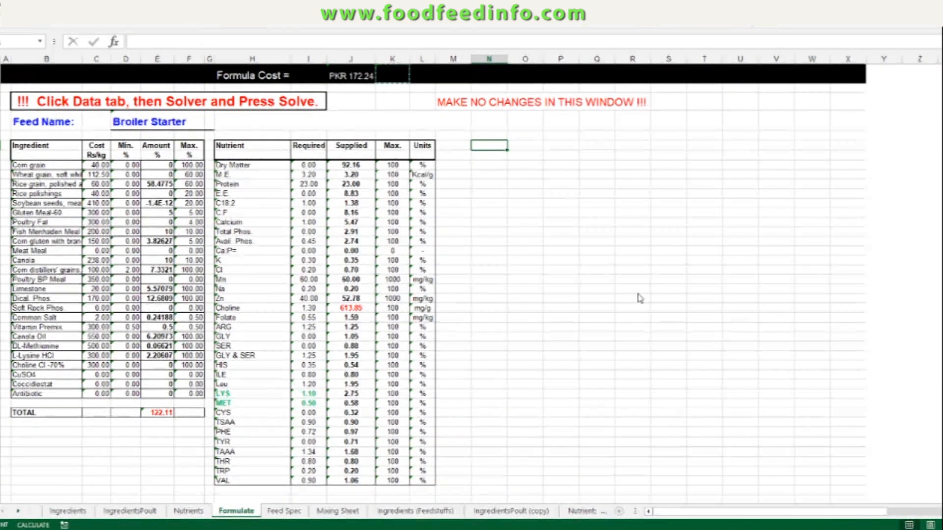
left_click(632, 344)
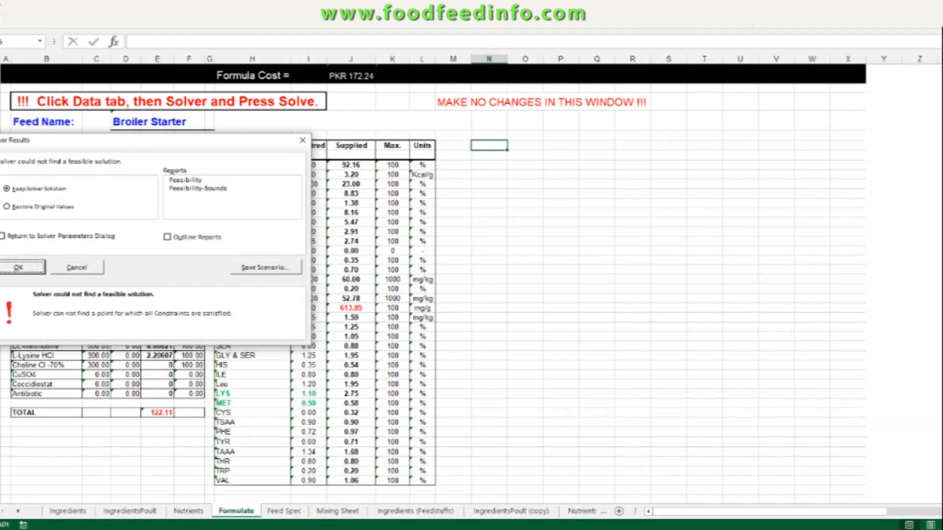
left_click_drag(101, 147, 618, 168)
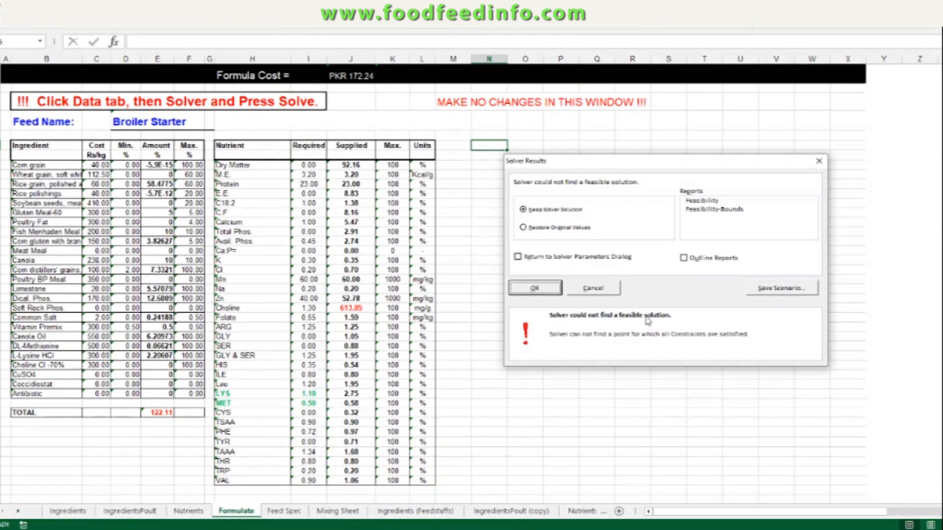
left_click(536, 289)
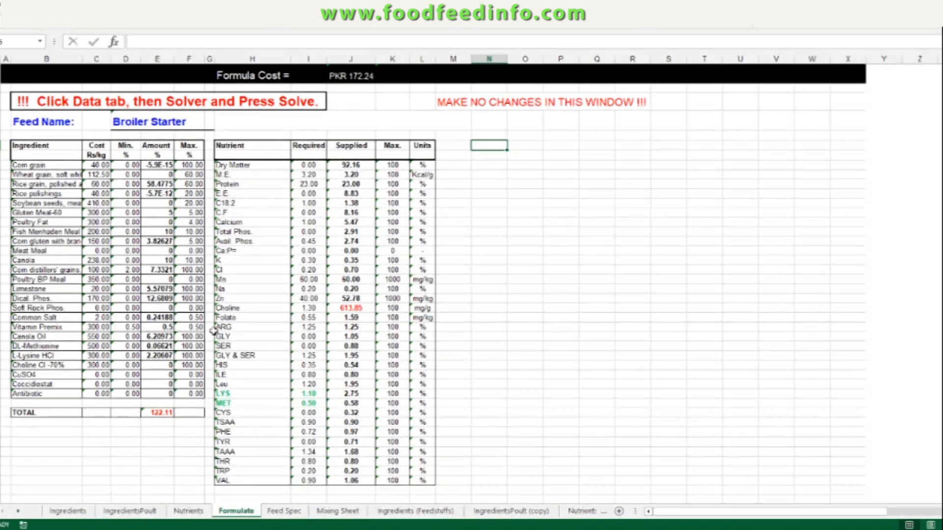
Step: Clear the Broiler Starter minimum values from Ca:P= down to VAL on the Nutrients sheet
left_click(190, 513)
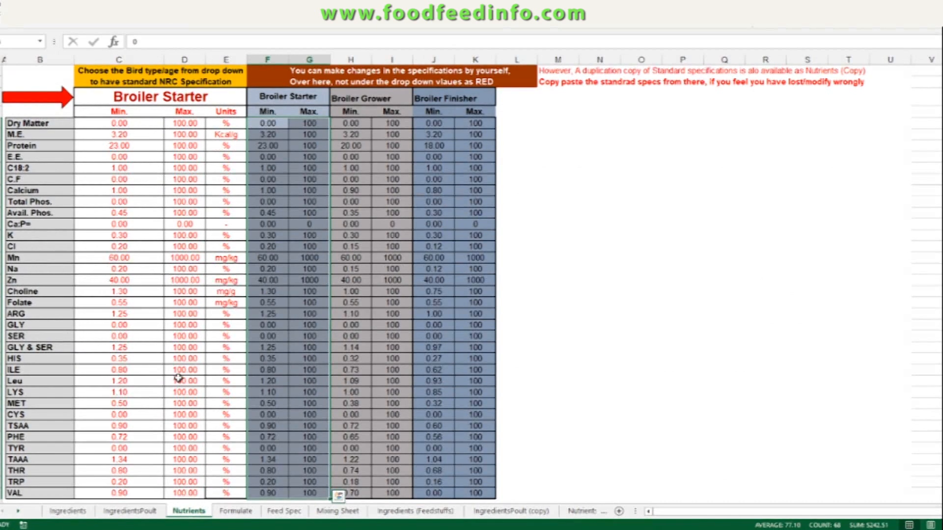
scroll(150, 339, "down", 1)
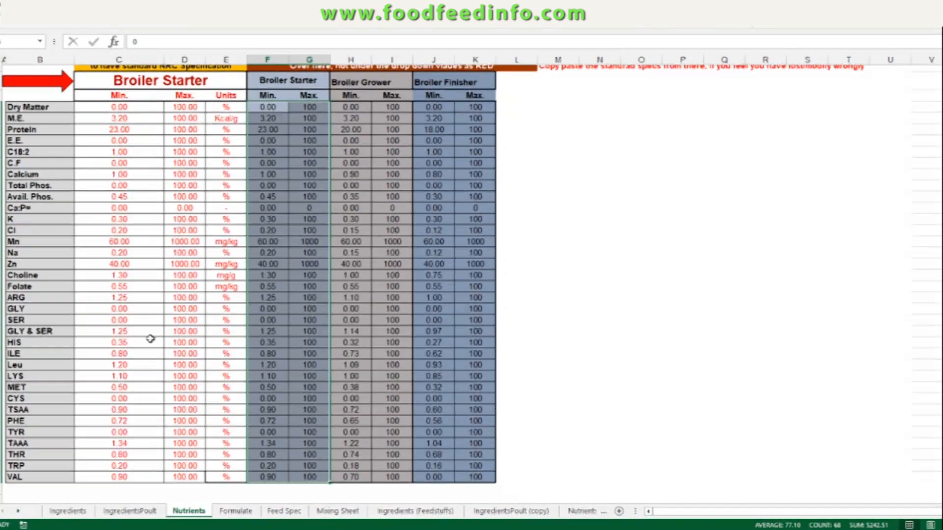
scroll(151, 339, "down", 2)
left_click_drag(139, 416, 147, 362)
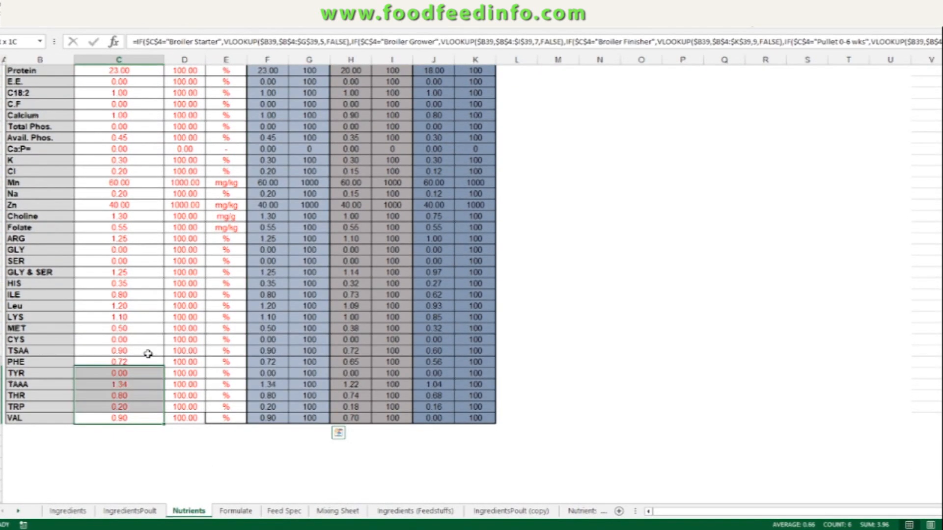
left_click(391, 339)
scroll(357, 375, "up", 3)
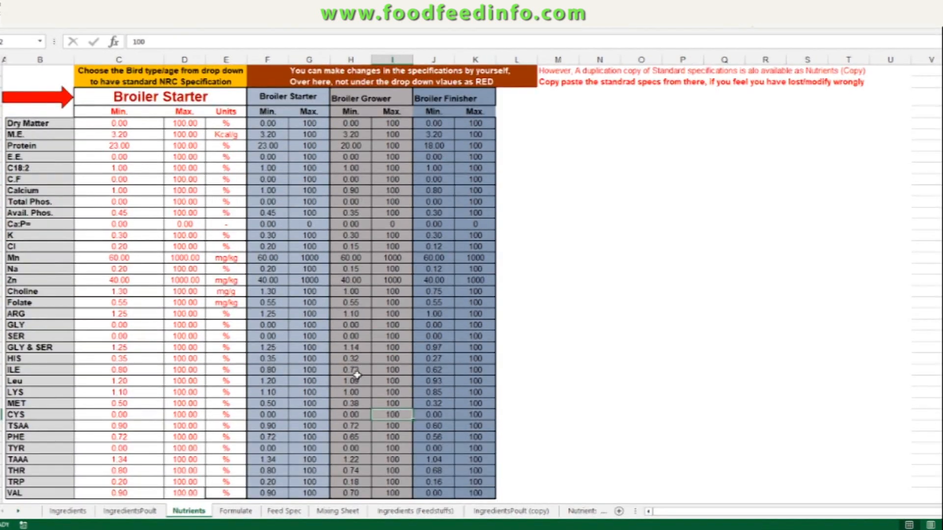
left_click_drag(277, 494, 295, 225)
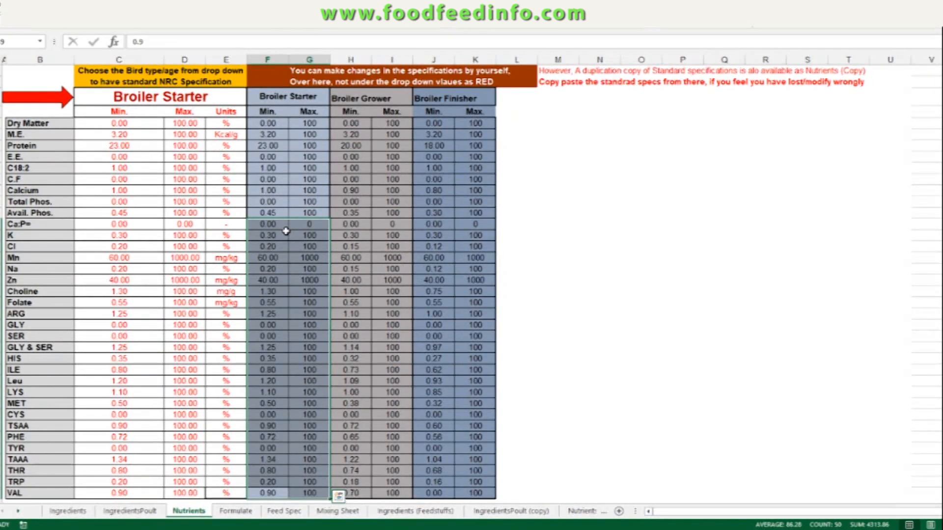
key("shift+Left")
key("Delete")
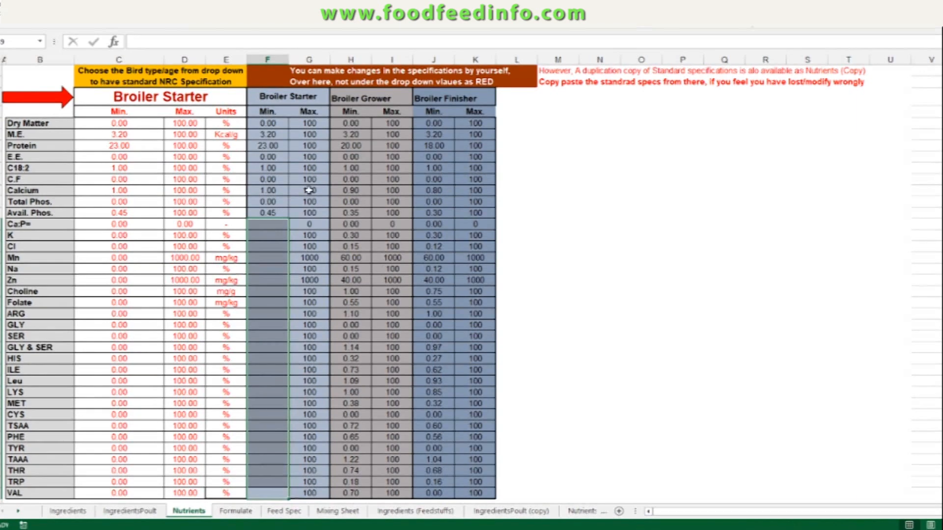
Step: Run Solver twice more on the Formulate sheet with the reduced constraints, keeping the solution
left_click(235, 511)
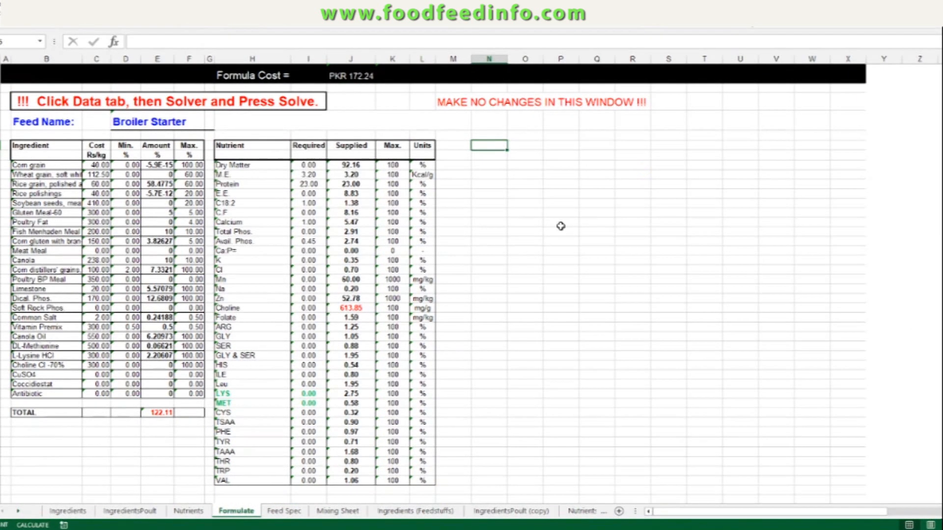
left_click(638, 343)
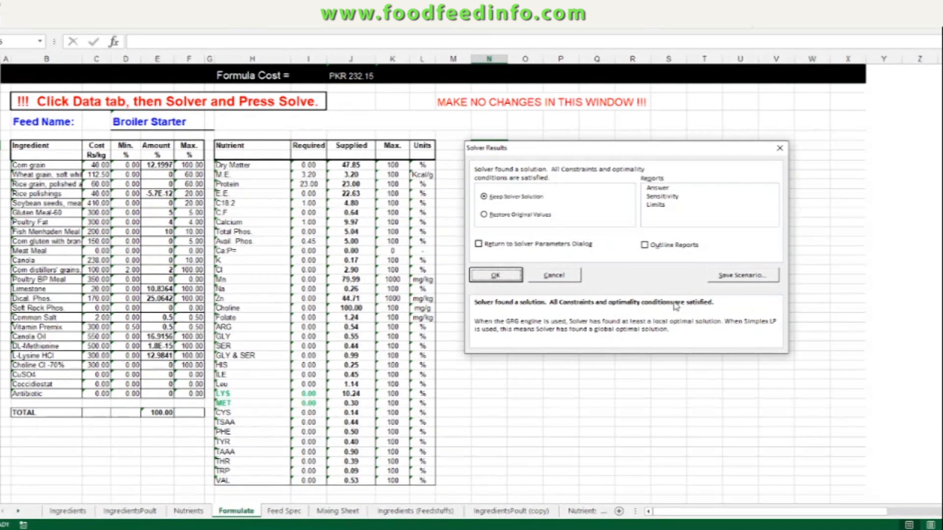
left_click(495, 276)
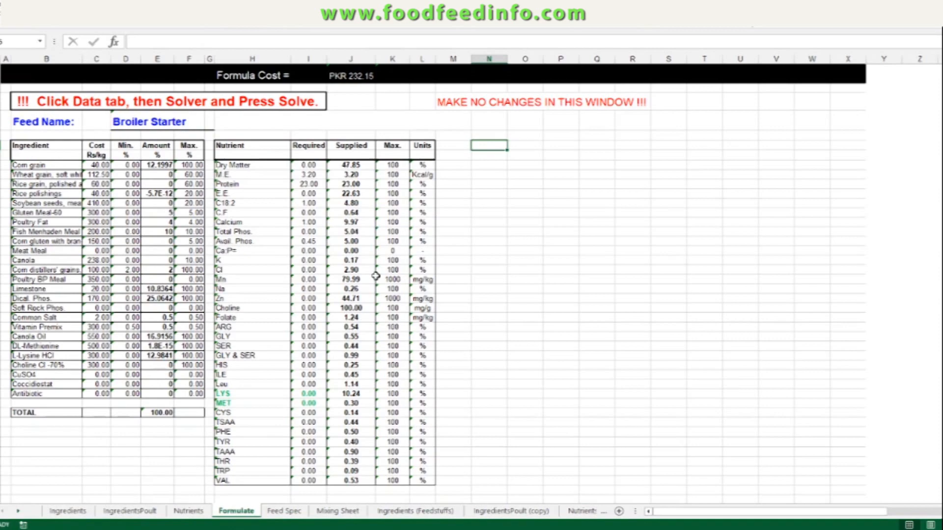
left_click(751, 21)
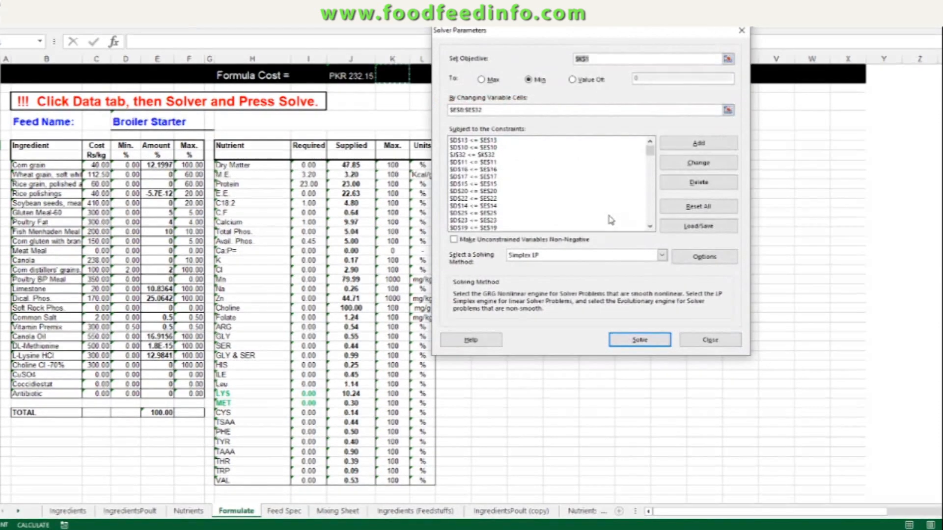
left_click(638, 340)
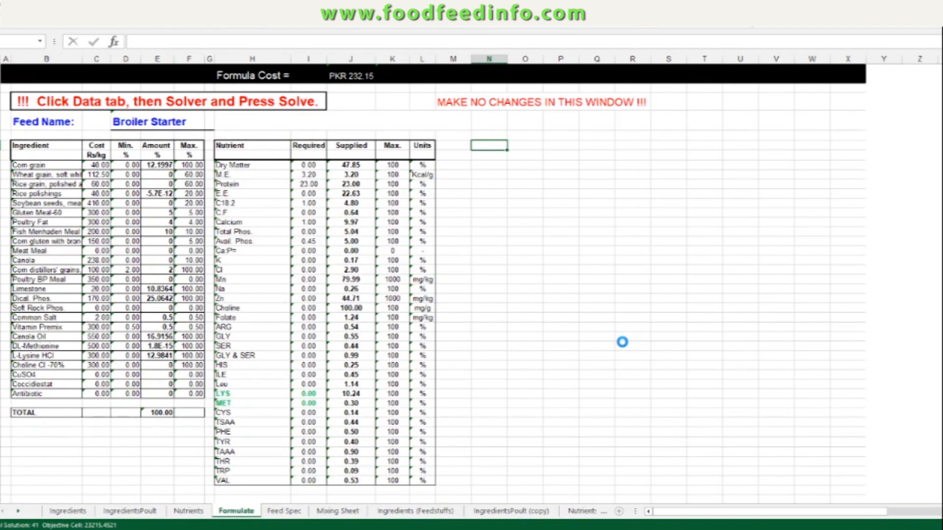
left_click_drag(148, 144, 655, 146)
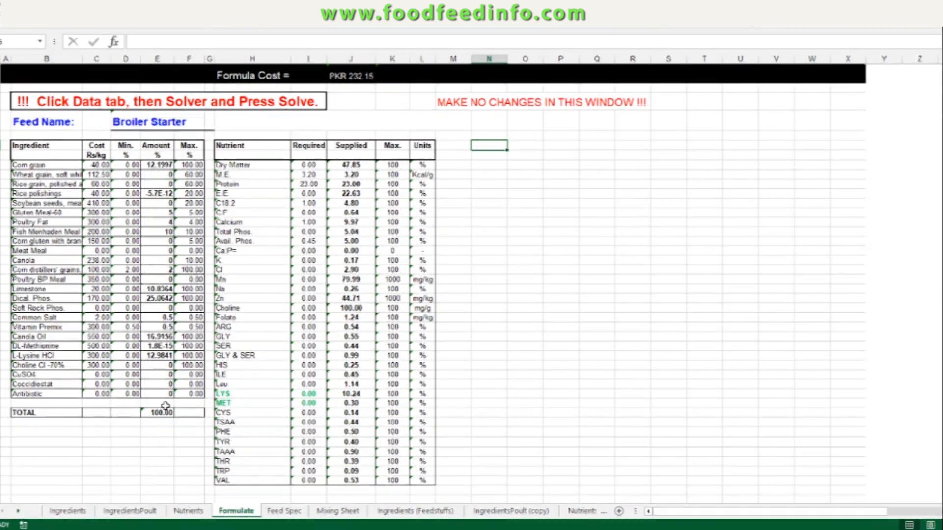
Step: Examine the calculated ingredient amounts on the Formulate sheet, then return to the Nutrients sheet
left_click(157, 346)
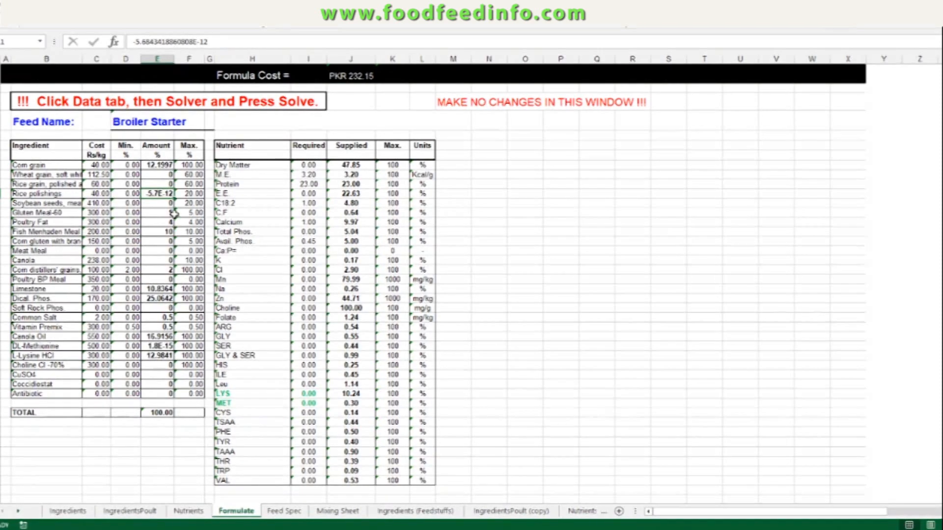
left_click(163, 222)
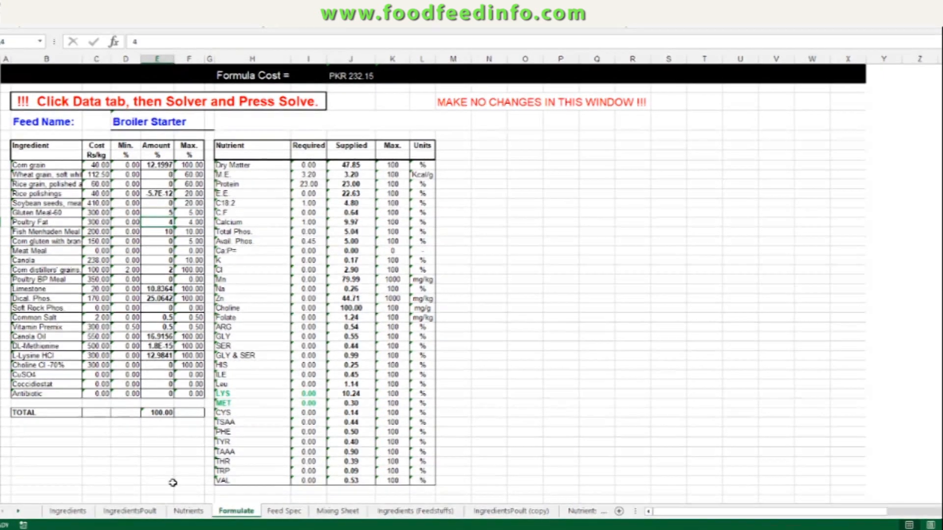
left_click(194, 512)
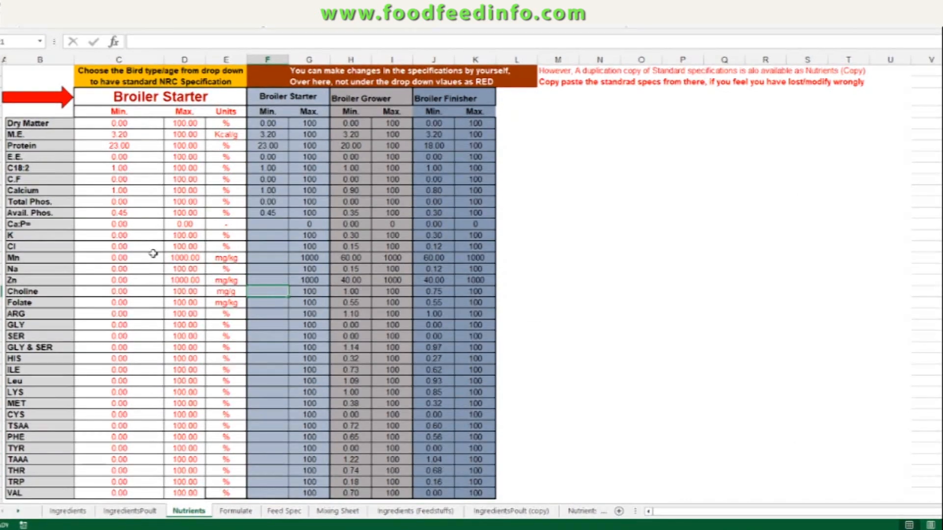
Step: Set the Broiler Starter minimum for C18:2 to 0 on the Nutrients sheet
left_click(134, 167)
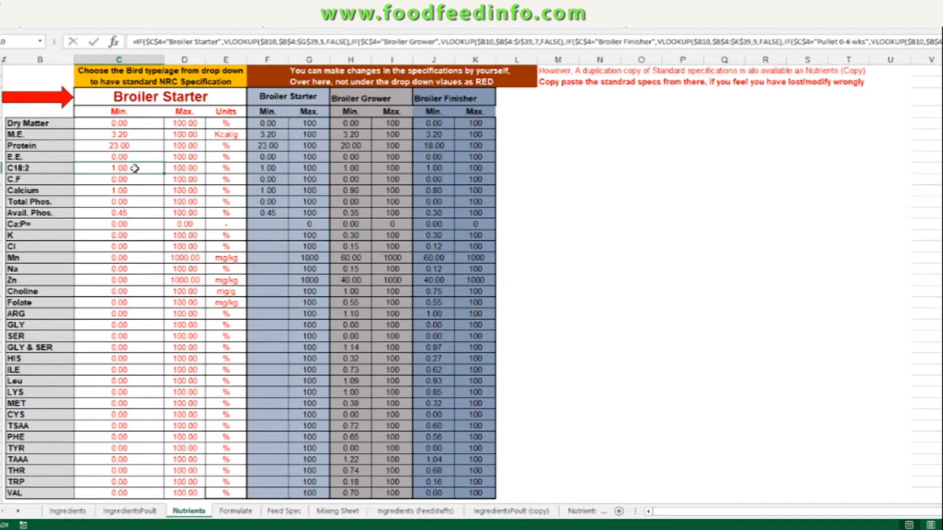
left_click(268, 167)
type("0")
key("Return")
key("Return")
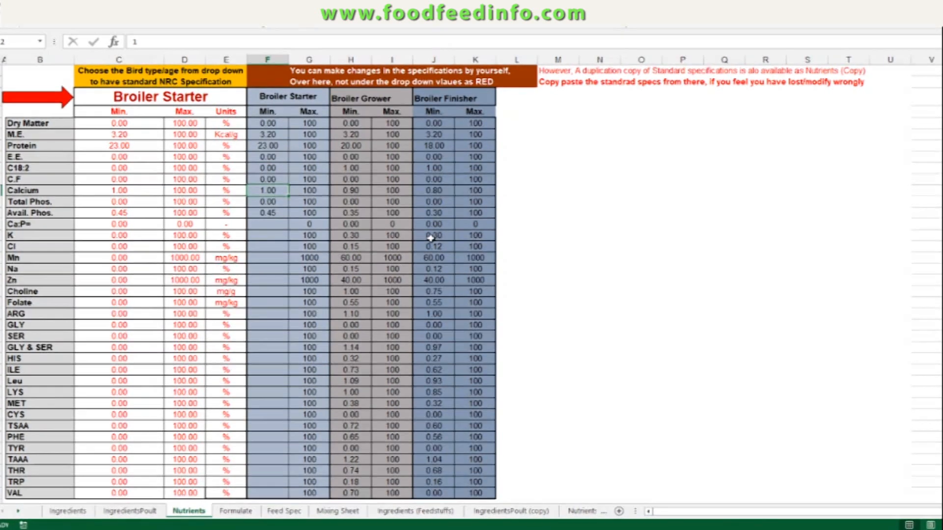
Step: Inspect the Broiler Starter minimum cells from Dry Matter down to Avail. Phos
key("Right")
key("Left")
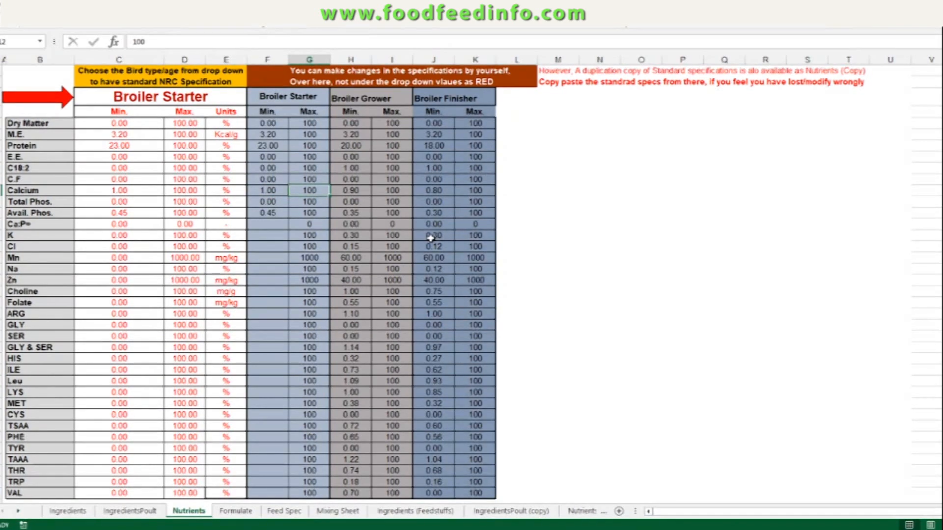
key("Down")
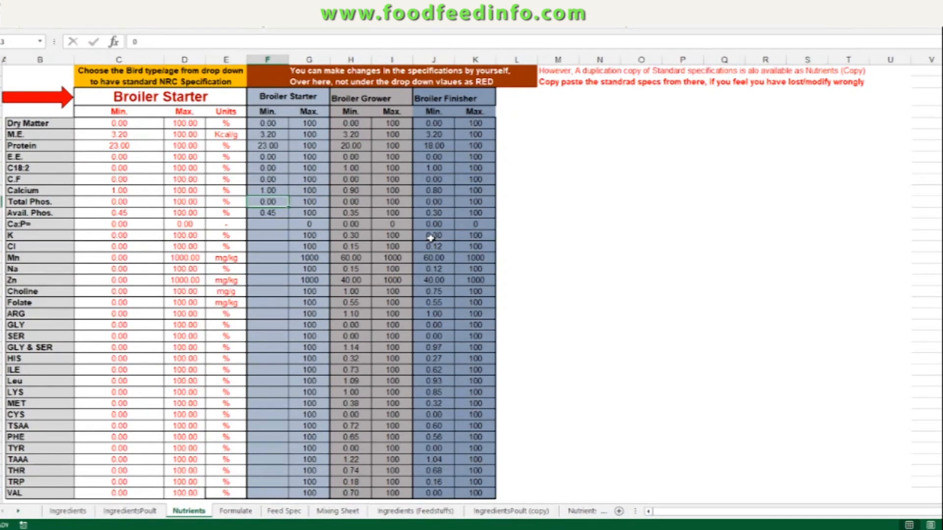
key("Down")
key("Up")
key("Up")
key("Up")
key("Up")
key("Up")
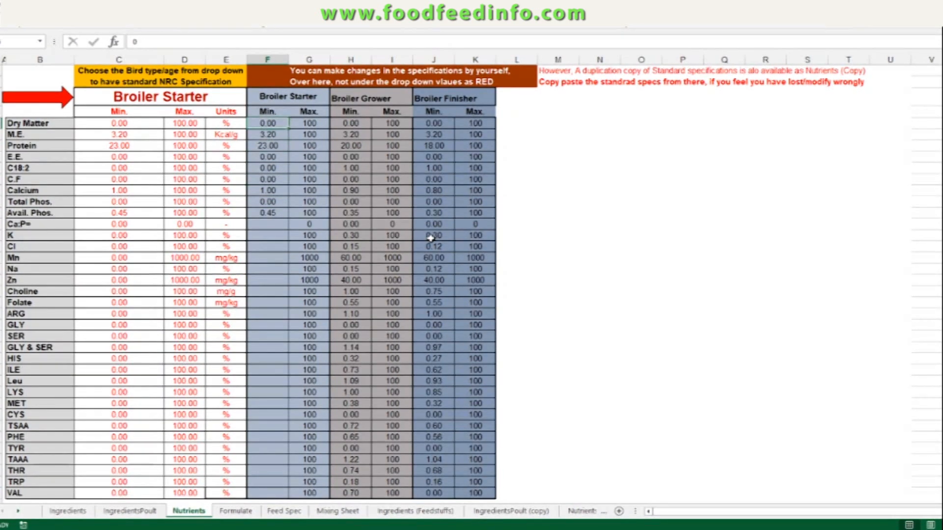
key("Down")
key("Down")
key("Down")
key("Down")
key("Down")
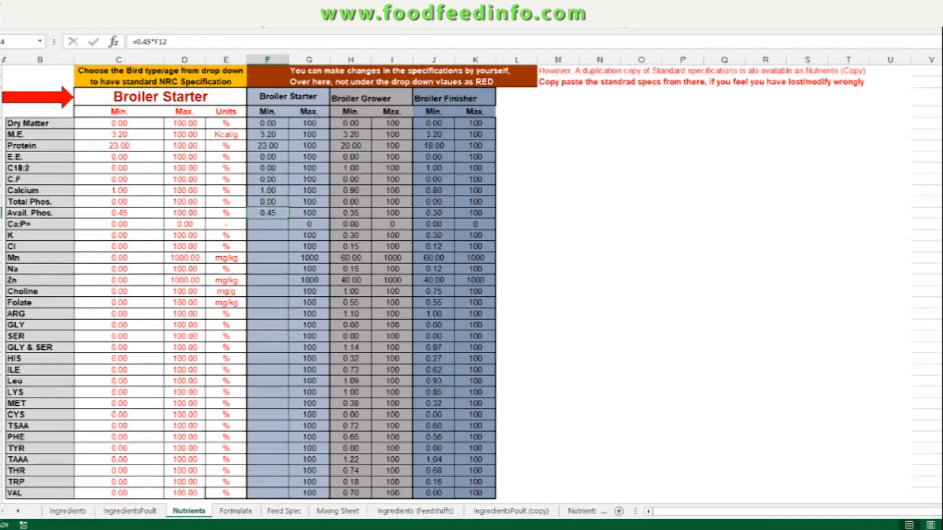
Step: Run Solver on the Formulate sheet, keep the solution, and review the calculated ingredient amounts
left_click(236, 512)
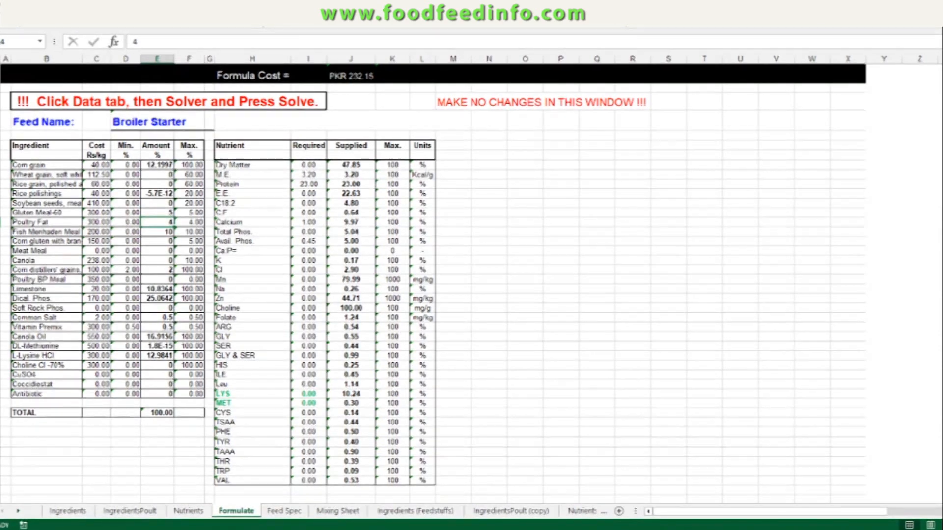
left_click(751, 22)
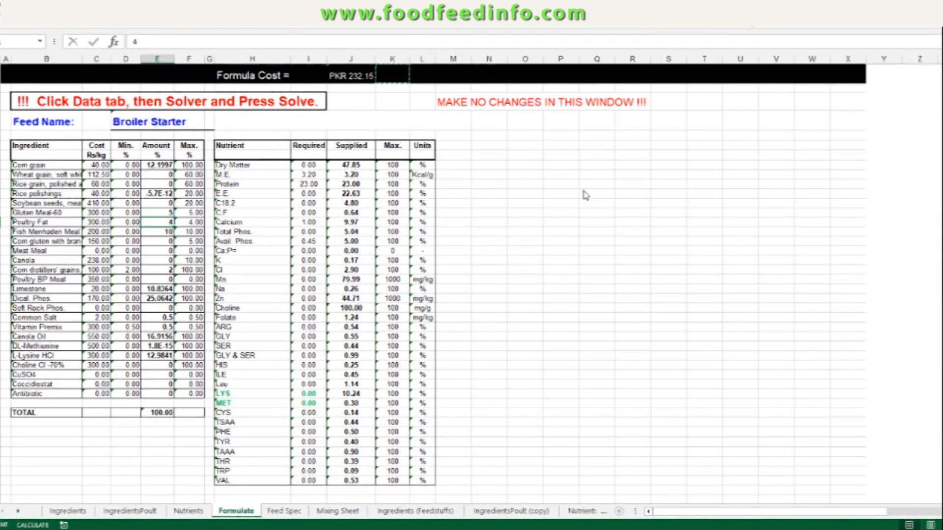
left_click(636, 338)
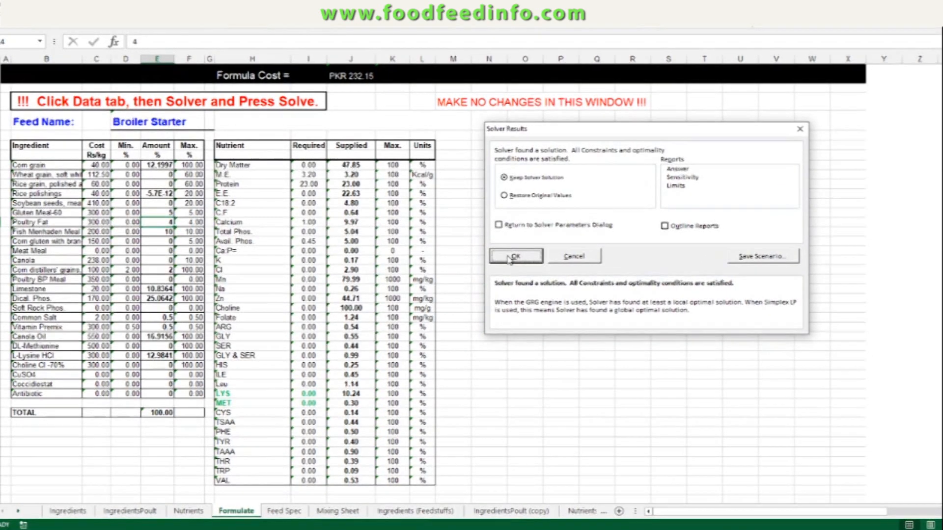
left_click(507, 255)
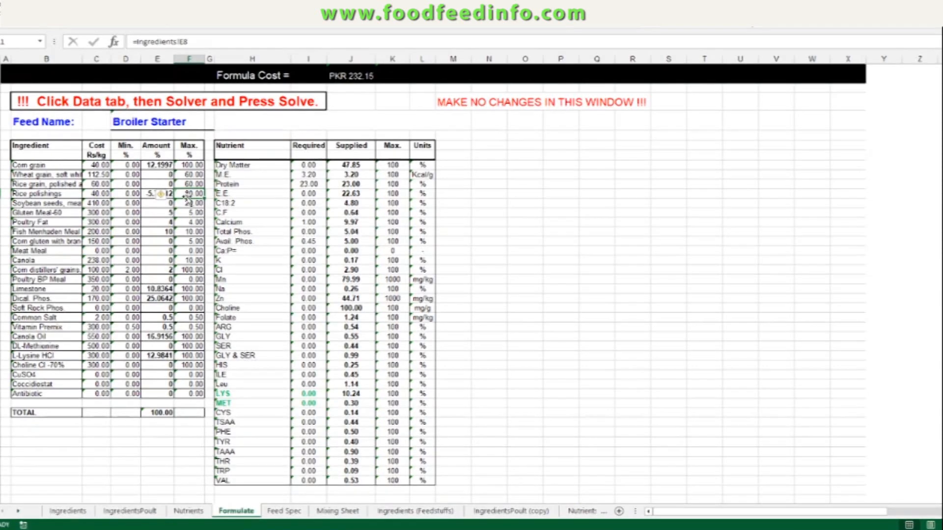
left_click_drag(163, 273, 156, 372)
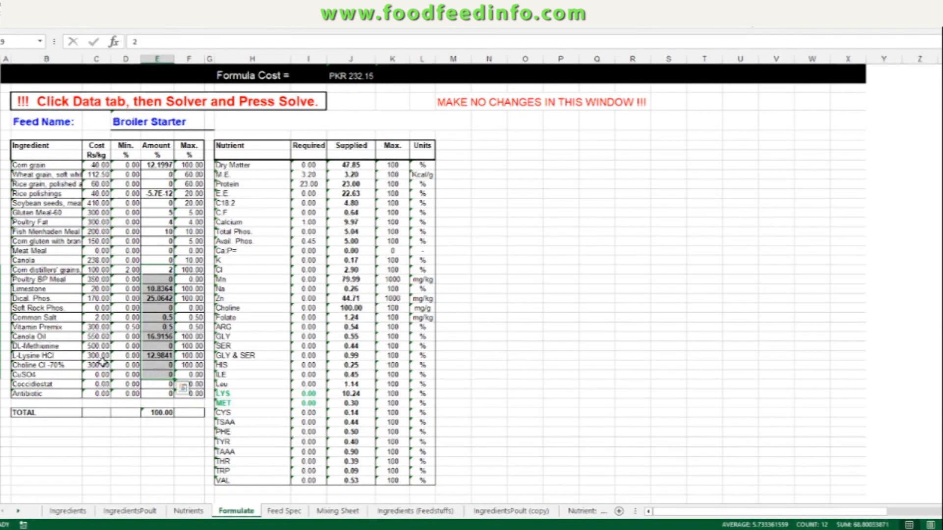
left_click(157, 345)
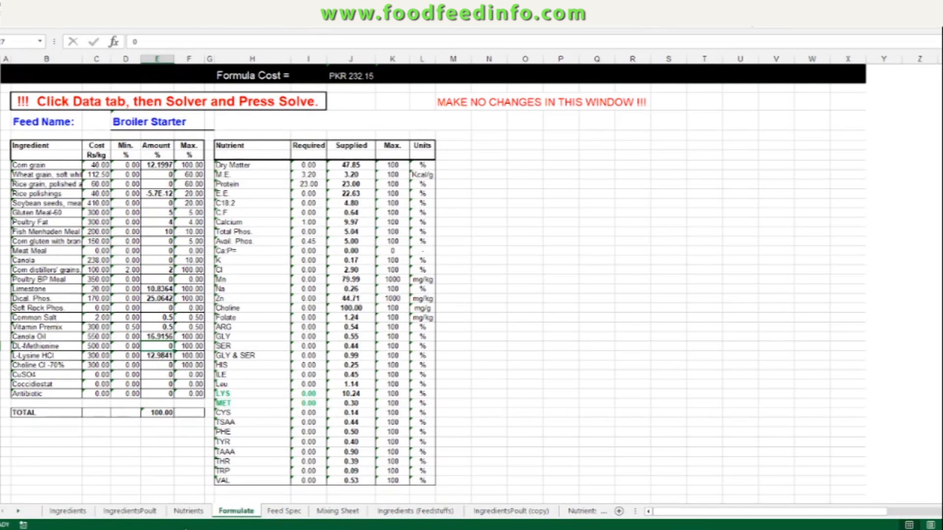
Step: Set the Broiler Starter minimum M.E. to 3.1 and minimum Protein to 20 on the Nutrients sheet
left_click(188, 511)
left_click(280, 135)
type("3.1")
key("Return")
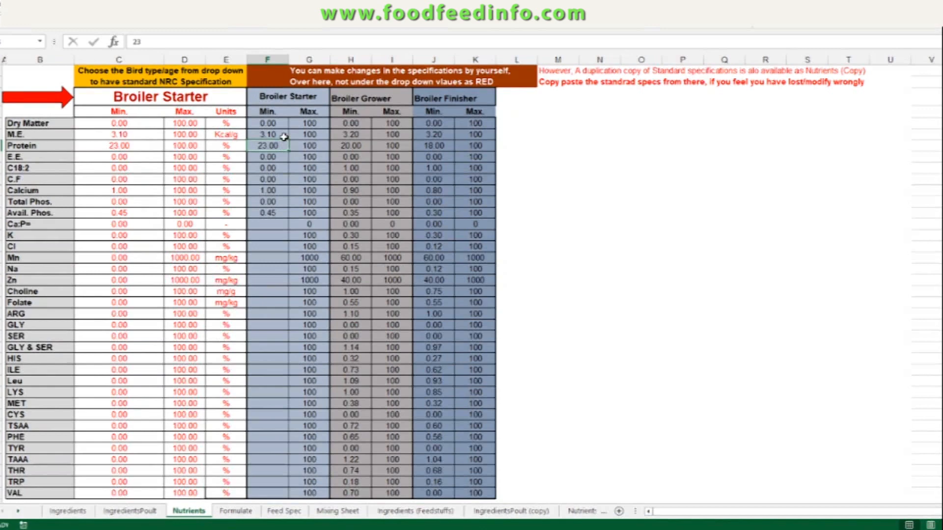
left_click(284, 135)
left_click(283, 145)
type("20")
key("Return")
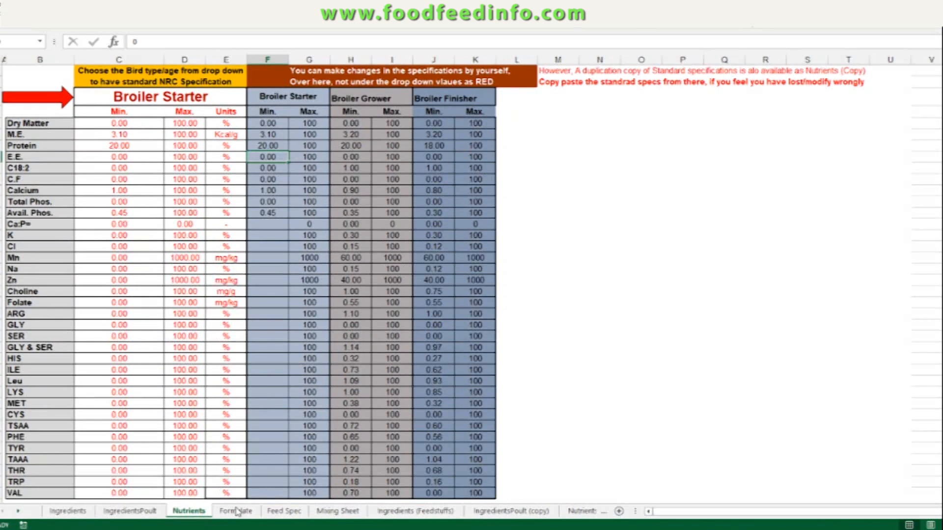
Step: Rerun Solver on the Formulate sheet with the lowered energy and protein minimums, keeping the solution
left_click(237, 511)
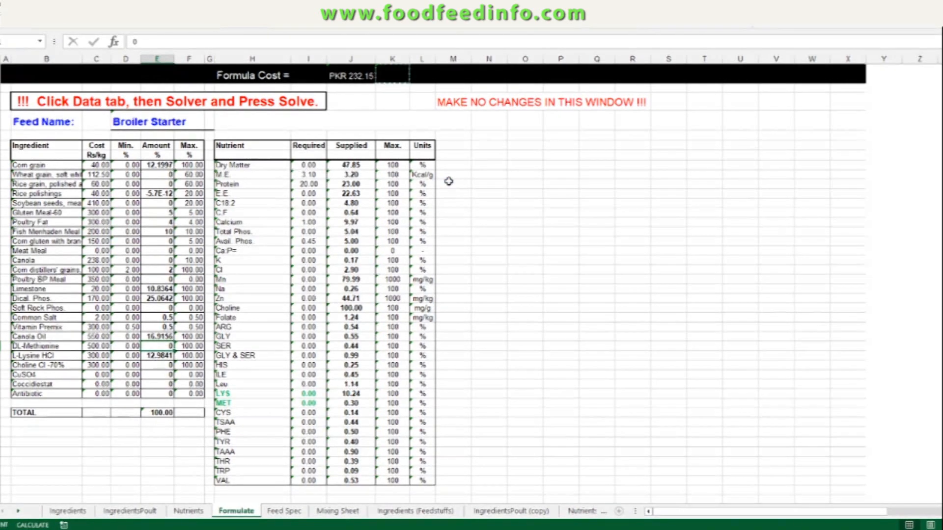
left_click(627, 340)
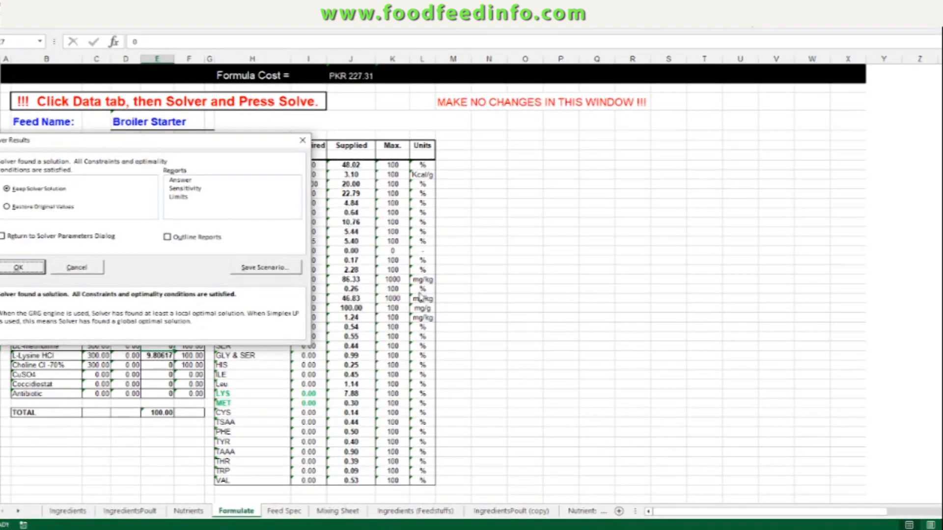
left_click_drag(165, 147, 701, 162)
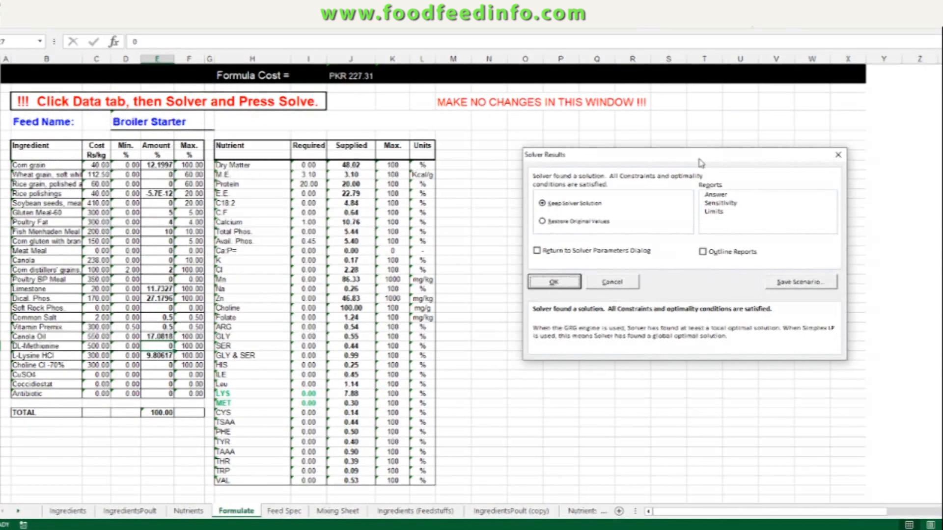
left_click(554, 283)
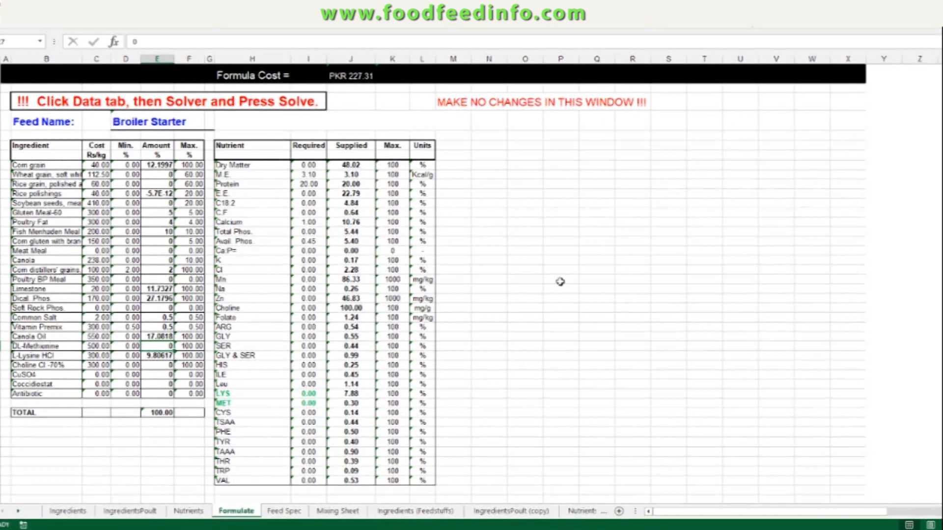
Step: Set the Rice polishings amount on the Formulate sheet to 0 and solve again
left_click(156, 194)
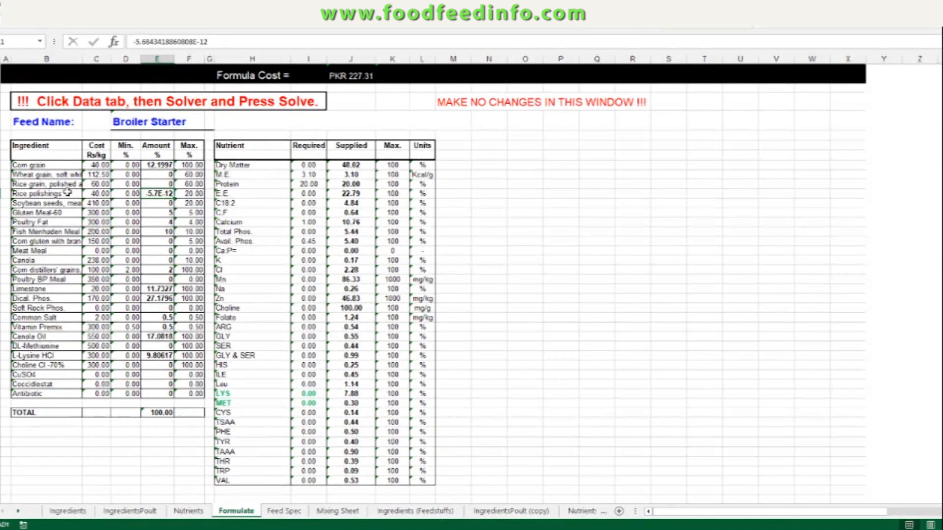
key("Delete")
key("Up")
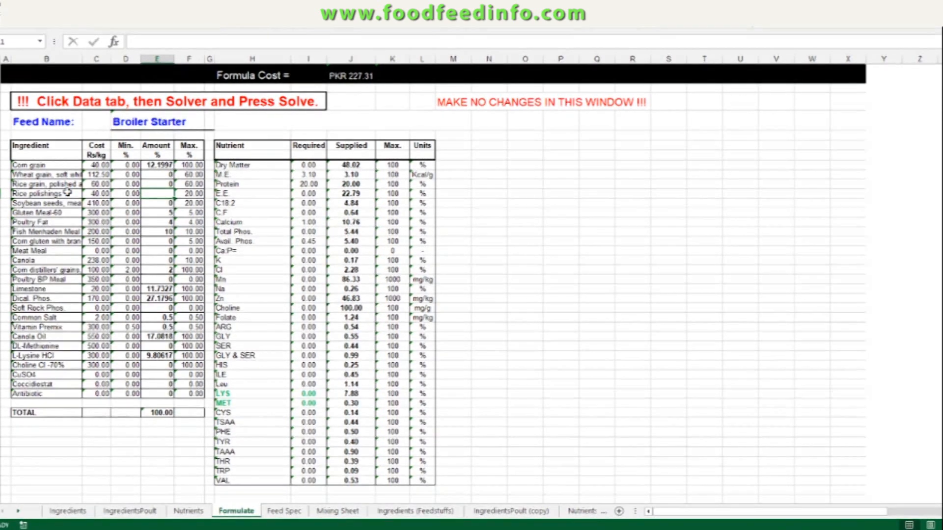
key("Down")
type("0")
key("Up")
key("Down")
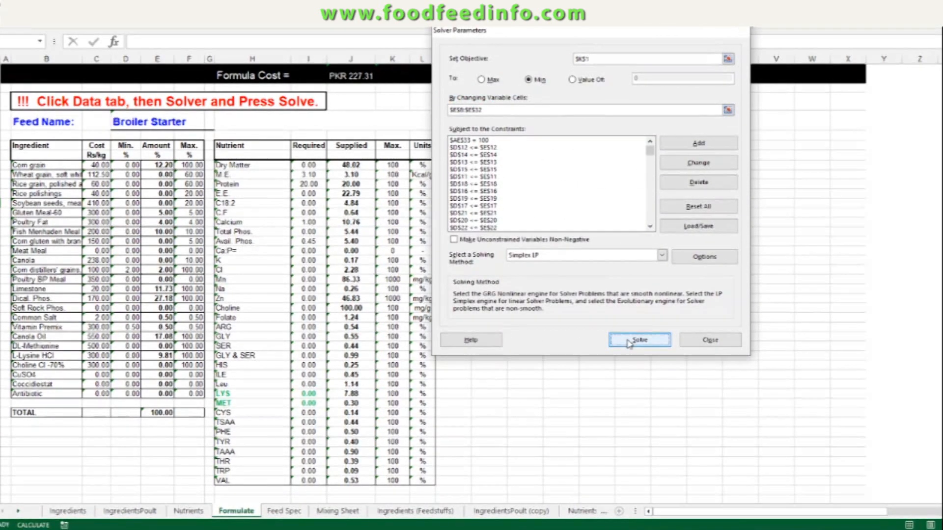
left_click(628, 341)
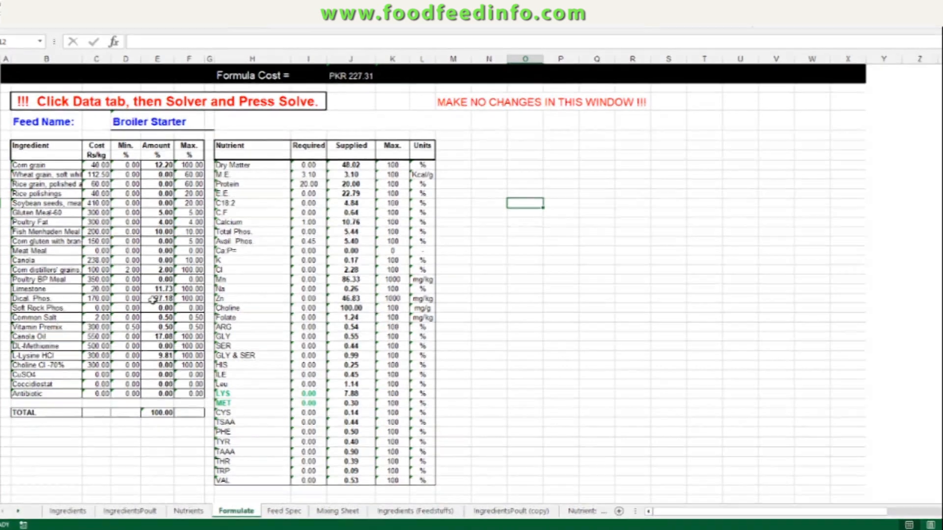
left_click(156, 299)
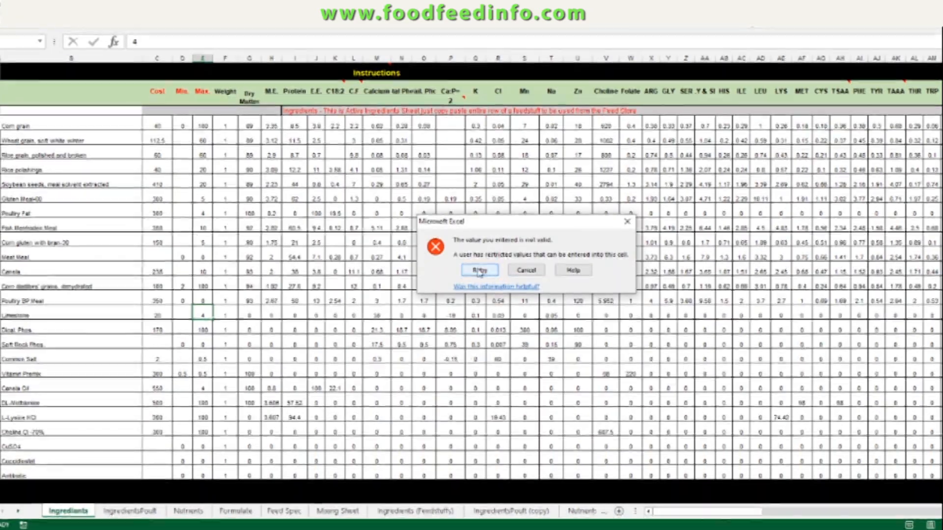
Step: Retry the rejected entry on the Ingredients sheet, then rerun Solver on the Formulate sheet and keep the solution
key("Return")
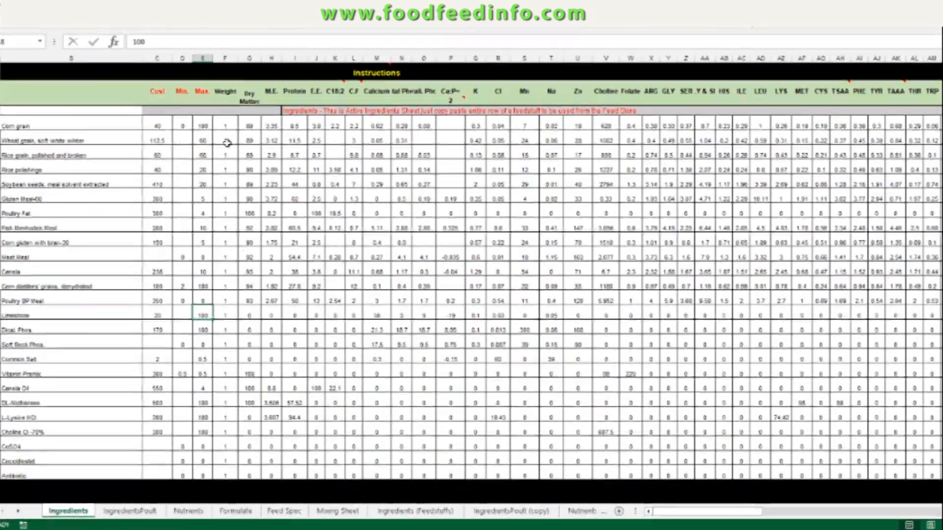
left_click(188, 511)
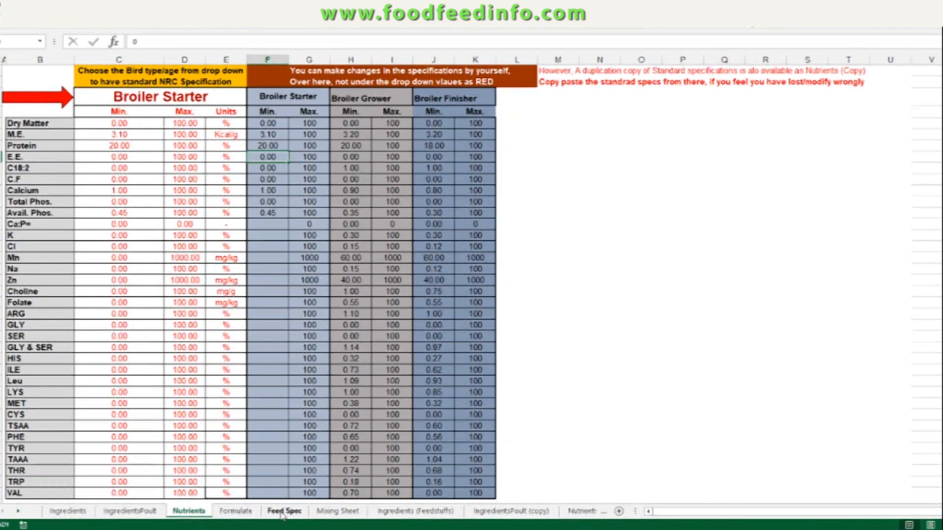
left_click(236, 511)
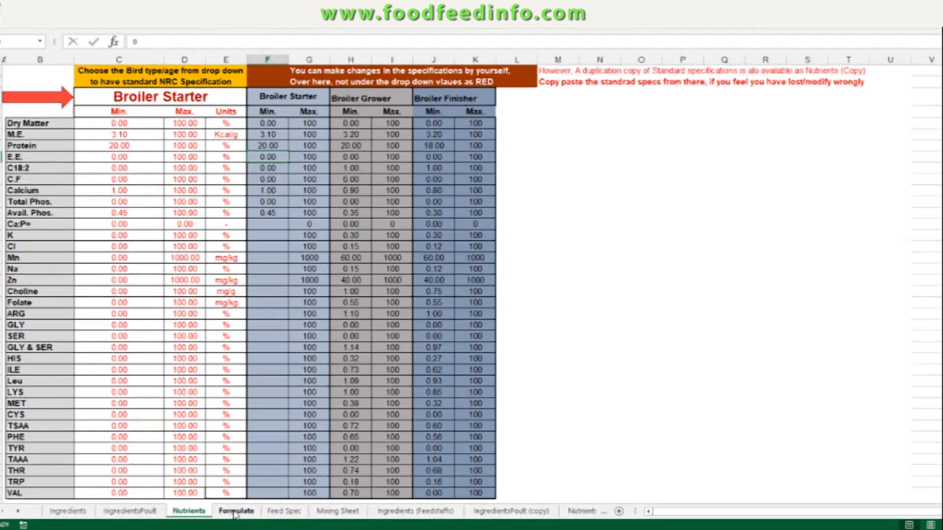
left_click(766, 15)
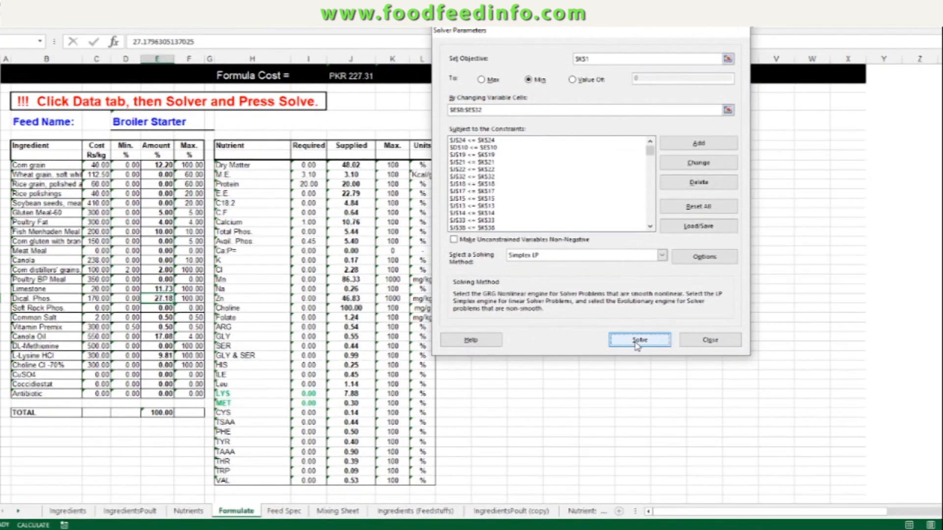
left_click(635, 339)
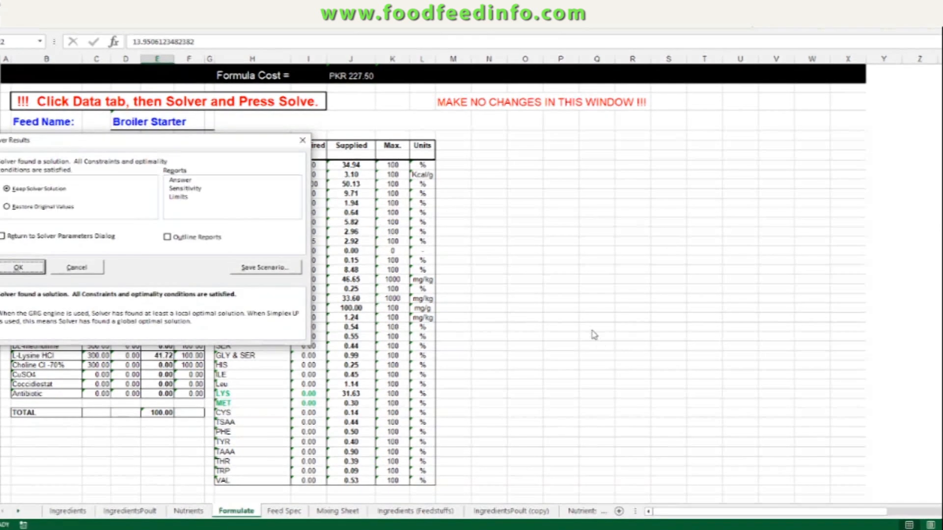
left_click(27, 267)
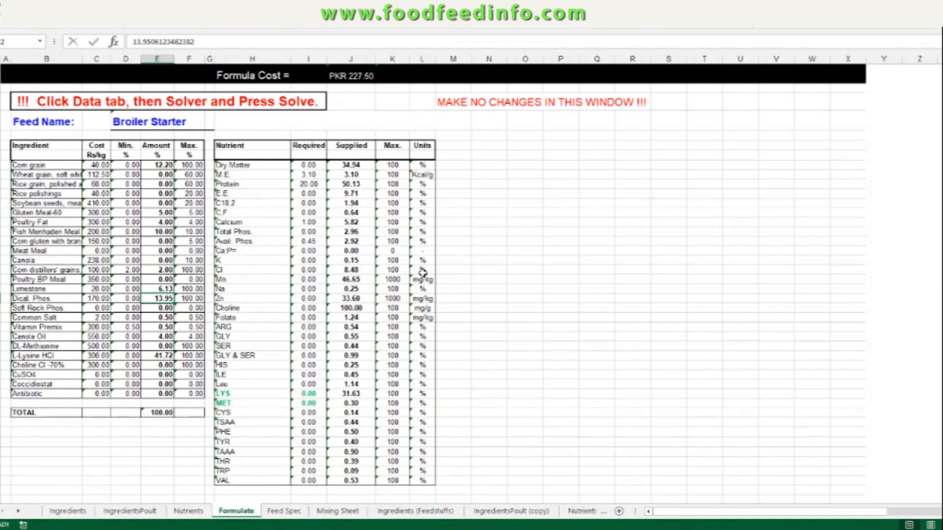
left_click(150, 357)
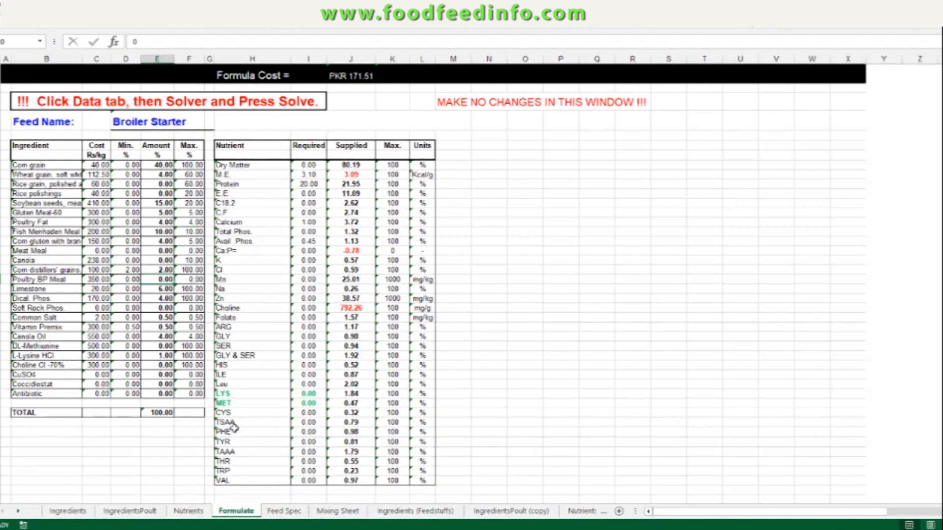
Step: Review the Broiler Starter ingredient amounts on the Feed Spec sheet against the Formulate sheet
left_click(284, 511)
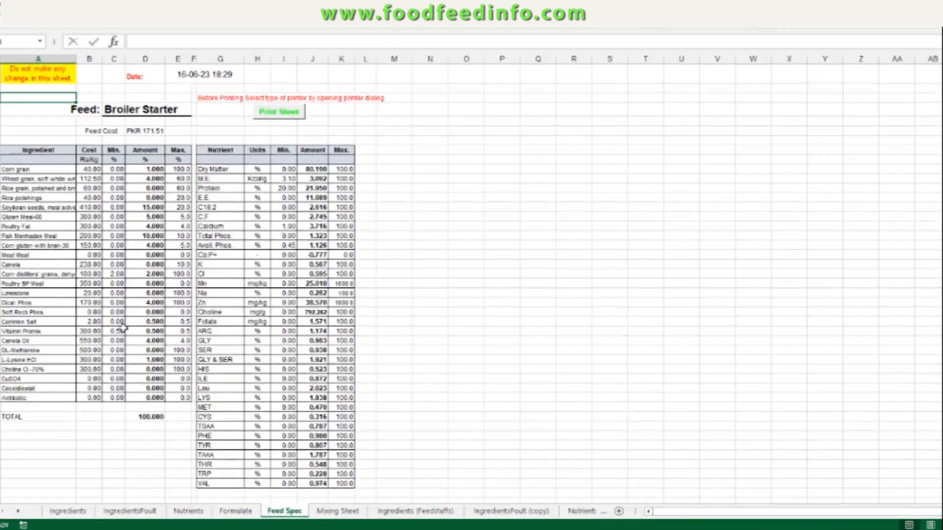
key("ctrl+Page_Up")
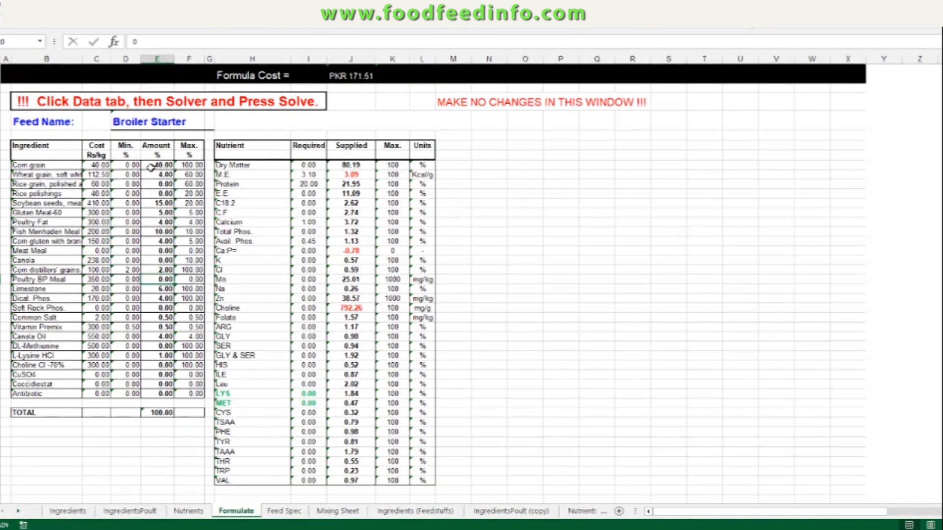
key("ctrl+Page_Down")
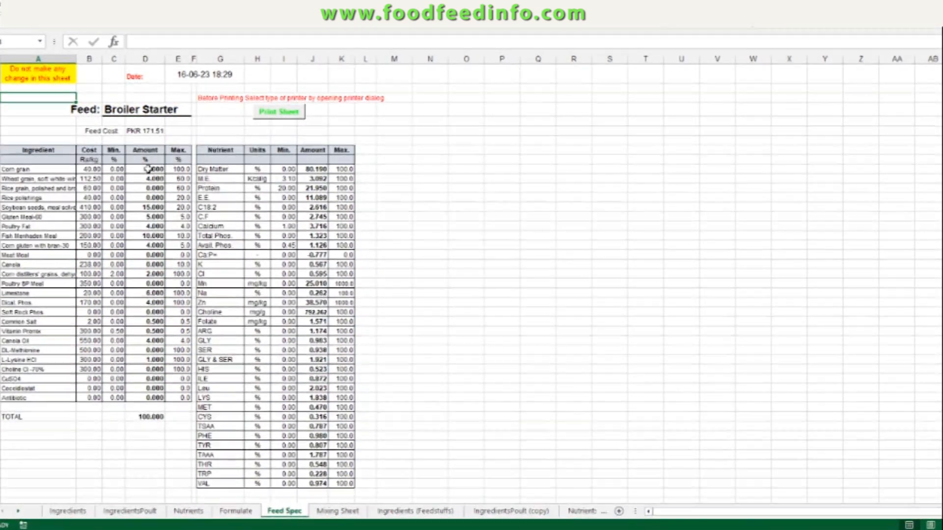
left_click(142, 170)
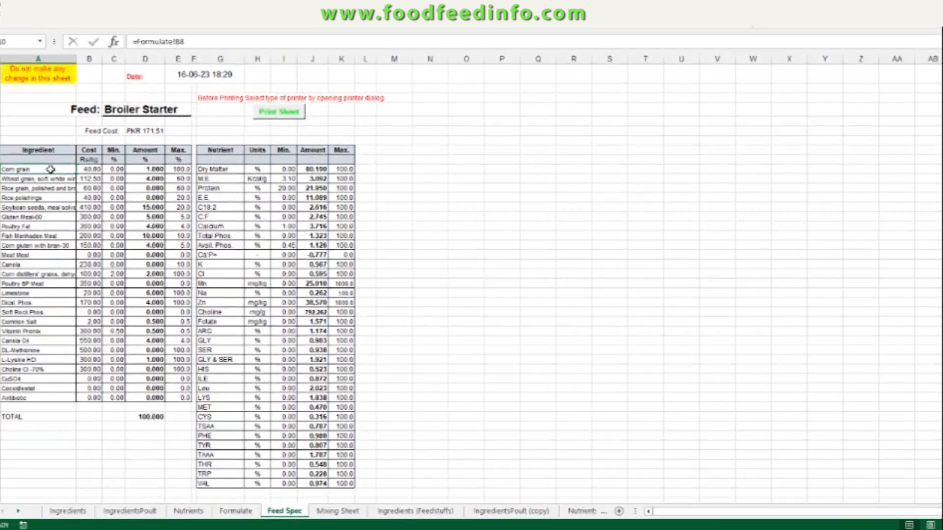
left_click(143, 170)
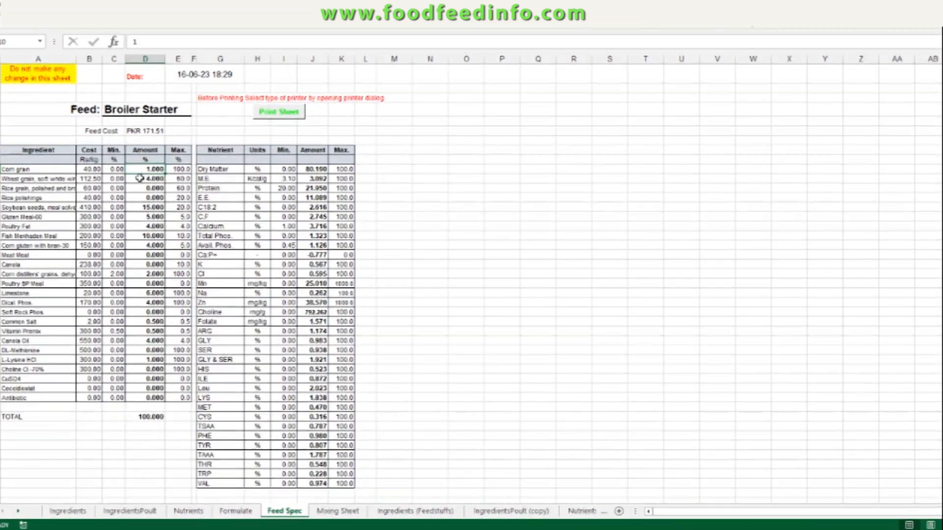
Step: Restore the Corn grain amount on the Feed Spec sheet by copying the Formulate-linked formula from the cell below into it
left_click(140, 178)
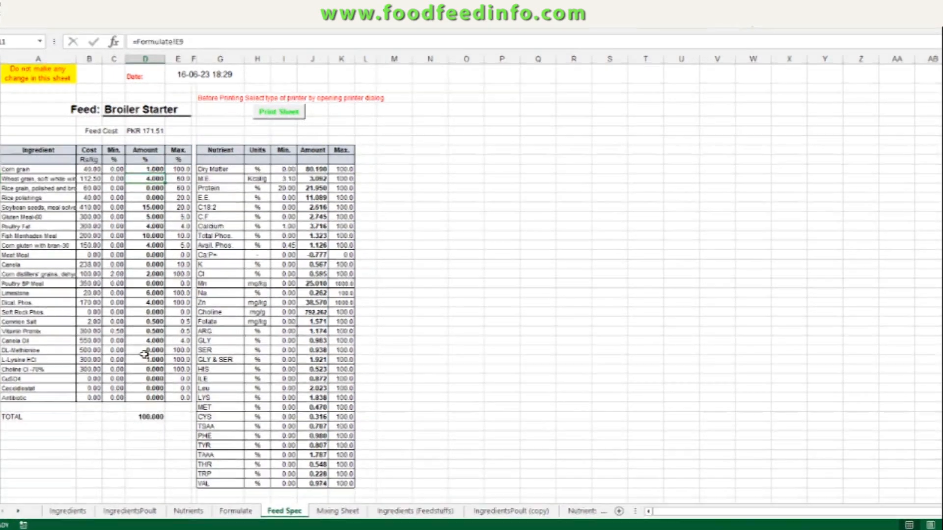
left_click(148, 263)
left_click(152, 198)
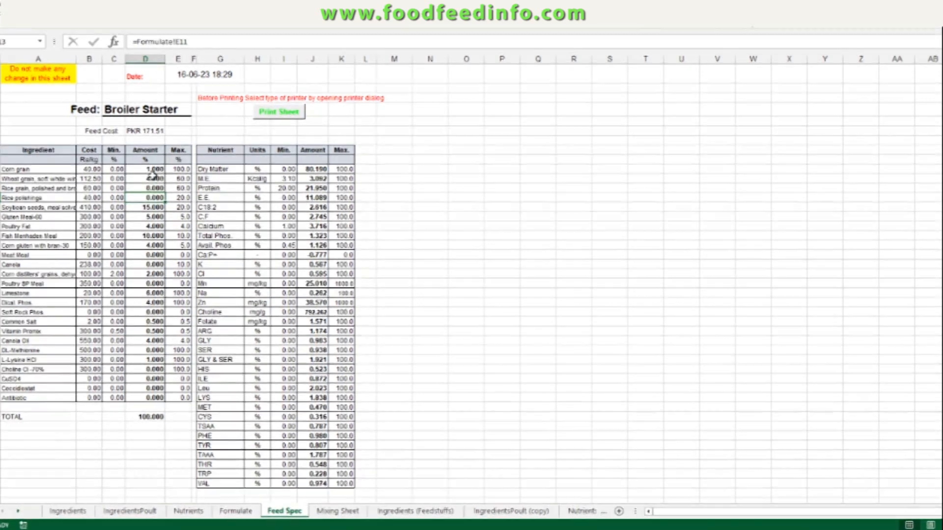
left_click(153, 170)
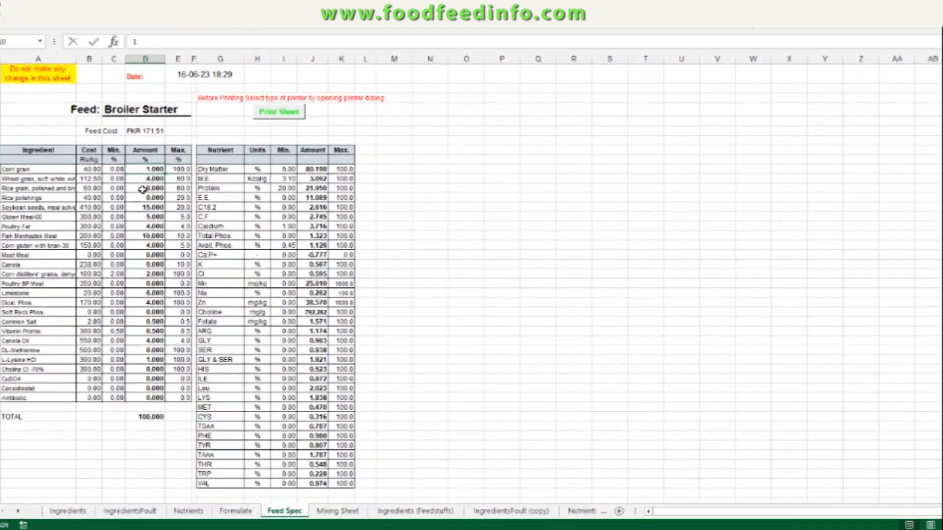
left_click(143, 181)
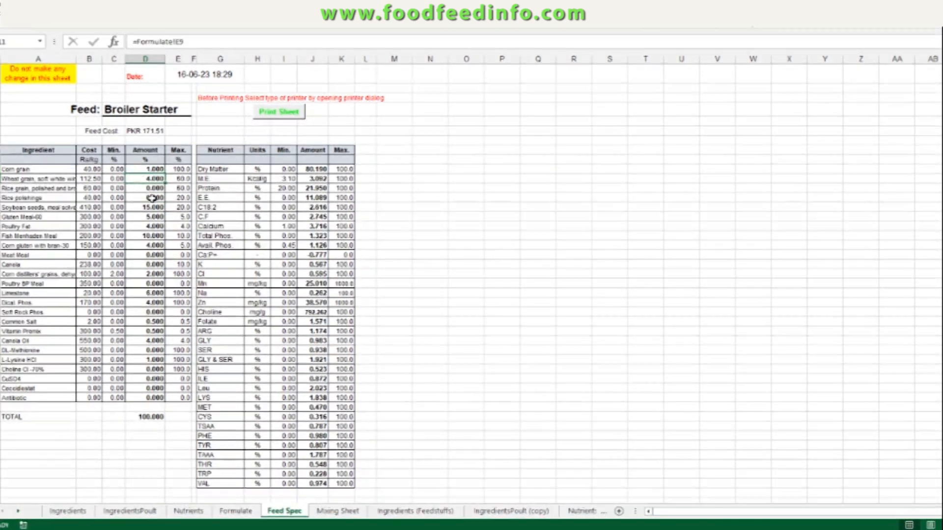
key("Up")
key("Down")
key("ctrl+c")
key("Up")
key("ctrl+v")
Step: Check the formulas in the Feed Spec amount column and the nutrient minimum column cell by cell
key("Down")
key("Down")
key("Down")
key("Down")
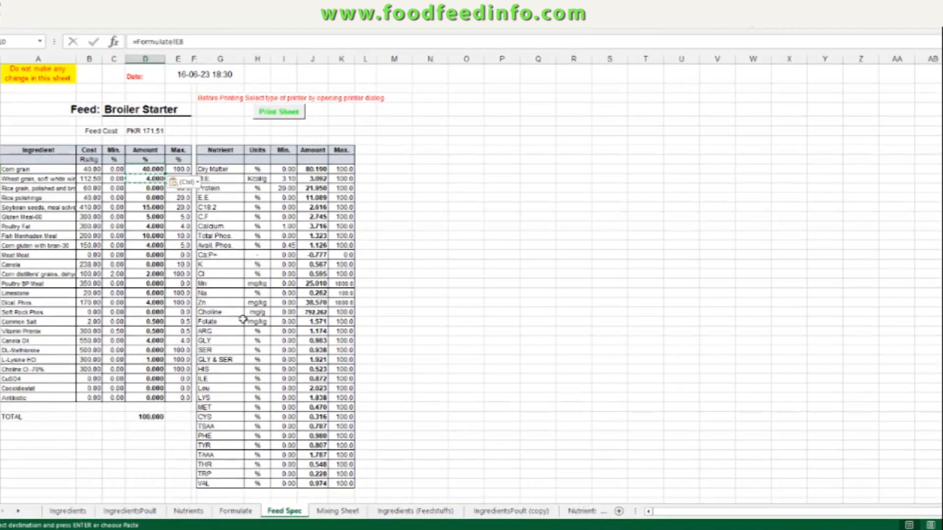
key("Up")
key("Up")
key("Up")
key("Up")
key("Down")
key("Down")
key("Down")
key("Down")
key("Down")
key("Down")
key("Down")
key("Down")
key("Down")
key("Down")
key("Down")
key("Down")
key("Down")
key("Down")
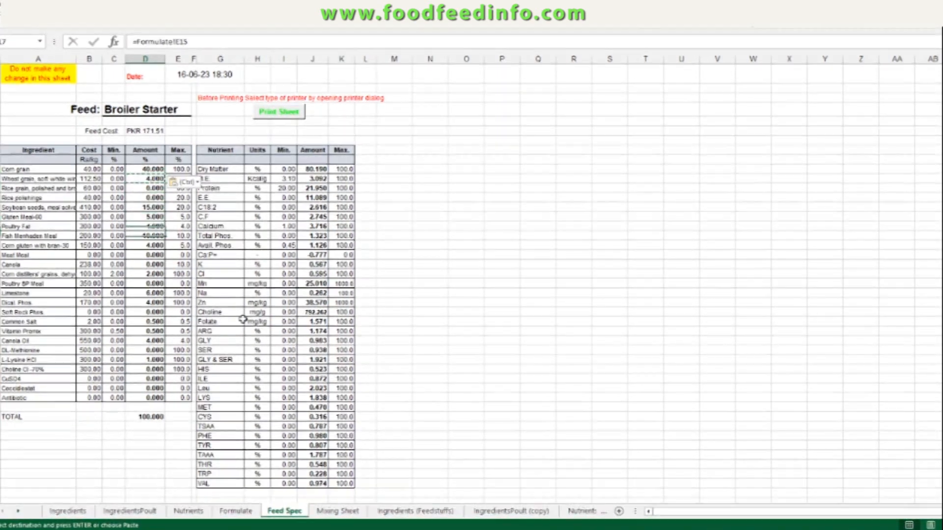
key("Down")
key("Down")
key("Down")
key("Down")
key("Down")
key("Down")
key("Down")
key("Down")
key("Down")
key("Down")
key("Down")
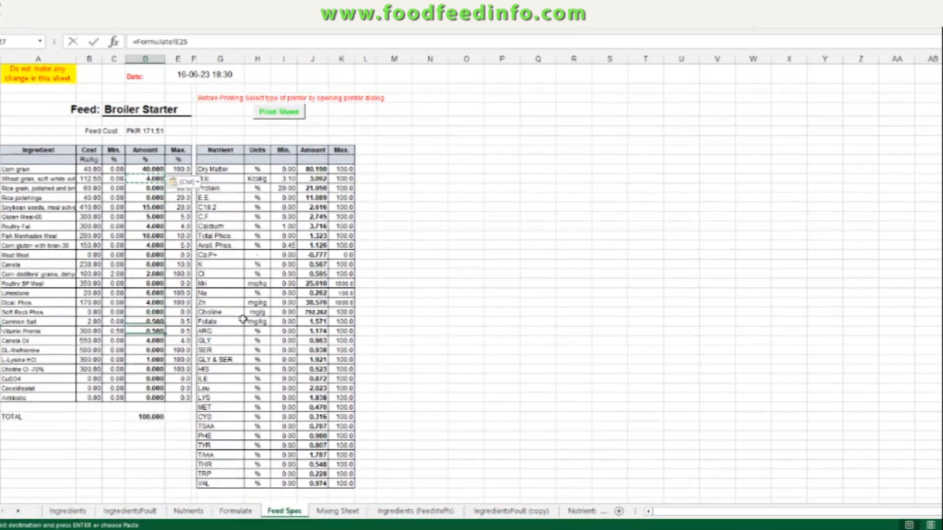
key("Down")
key("Down")
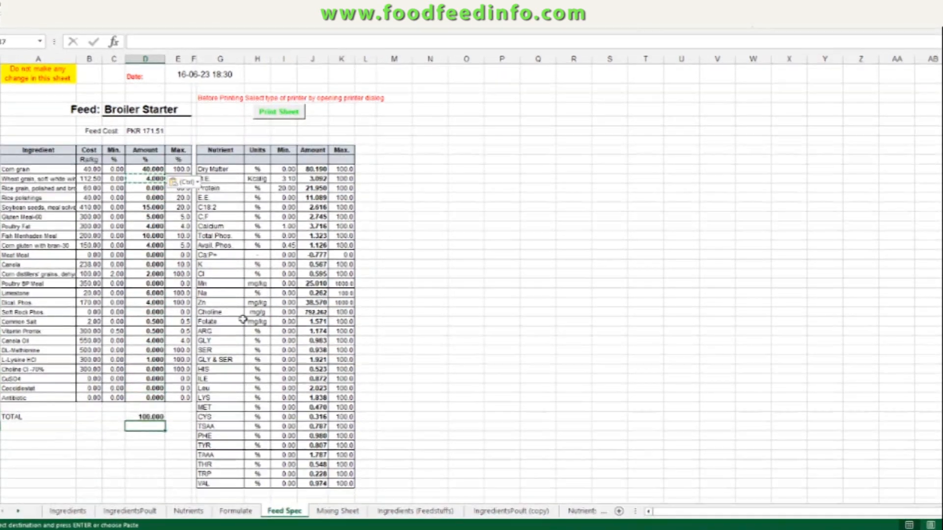
left_click(284, 170)
key("Down")
key("Down")
key("Down")
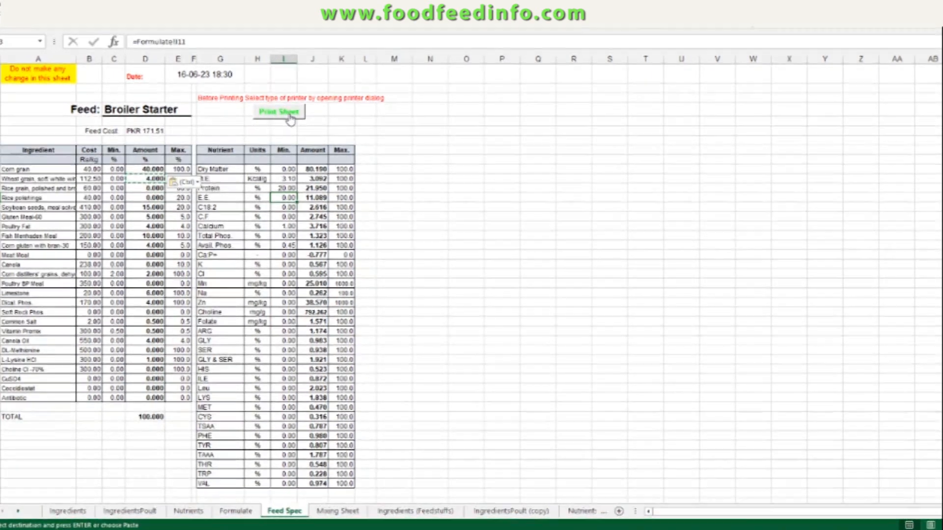
Step: Save the workbook with the corrected Feed Spec sheet
left_click(291, 118)
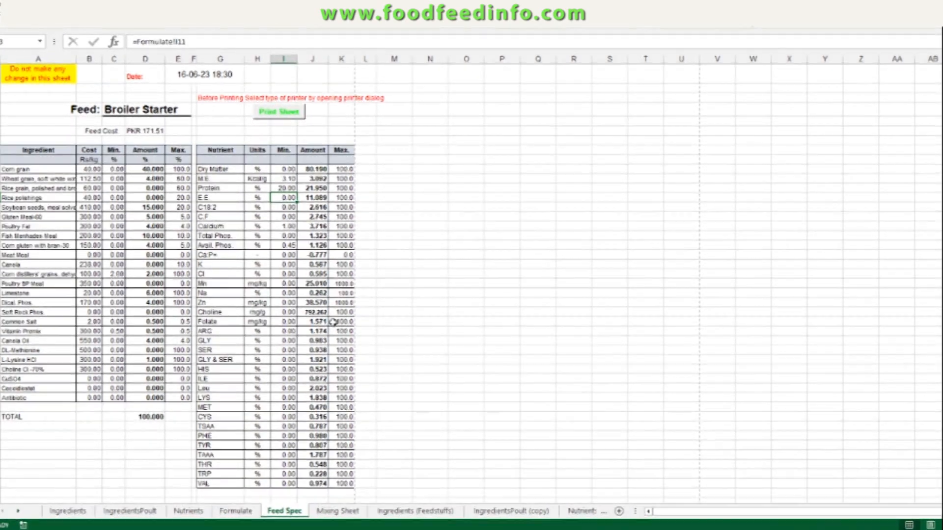
scroll(332, 324, "up", 3)
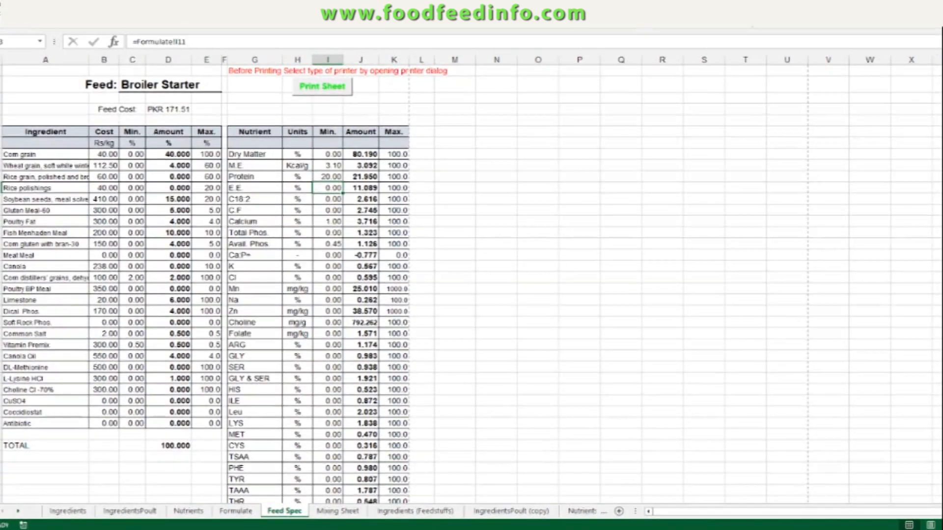
key("ctrl+s")
scroll(319, 145, "up", 1)
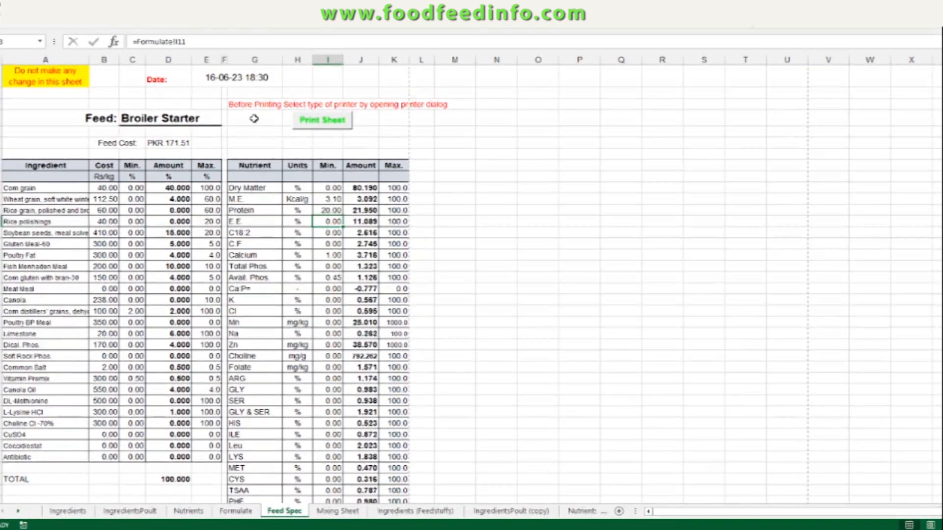
Step: Open the print preview of the Feed Spec sheet and switch the printer to Adobe PDF
left_click(6, 19)
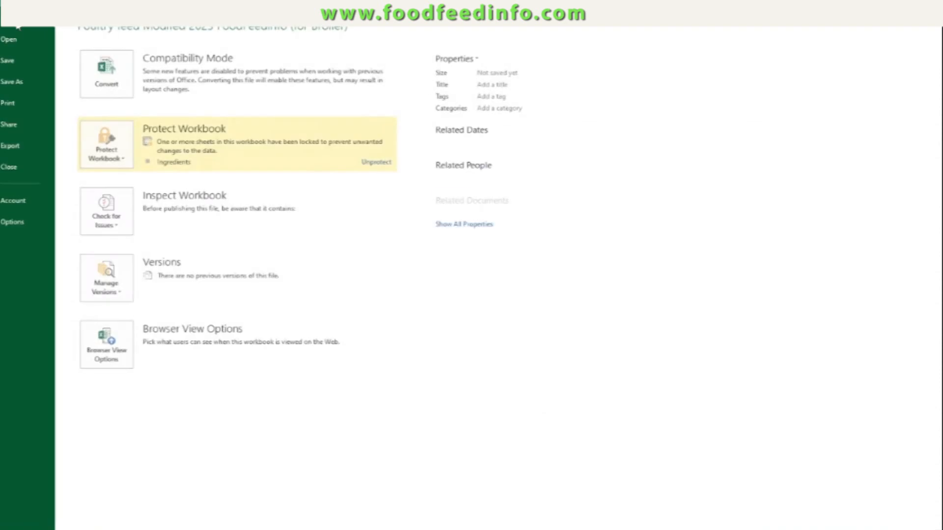
left_click(16, 103)
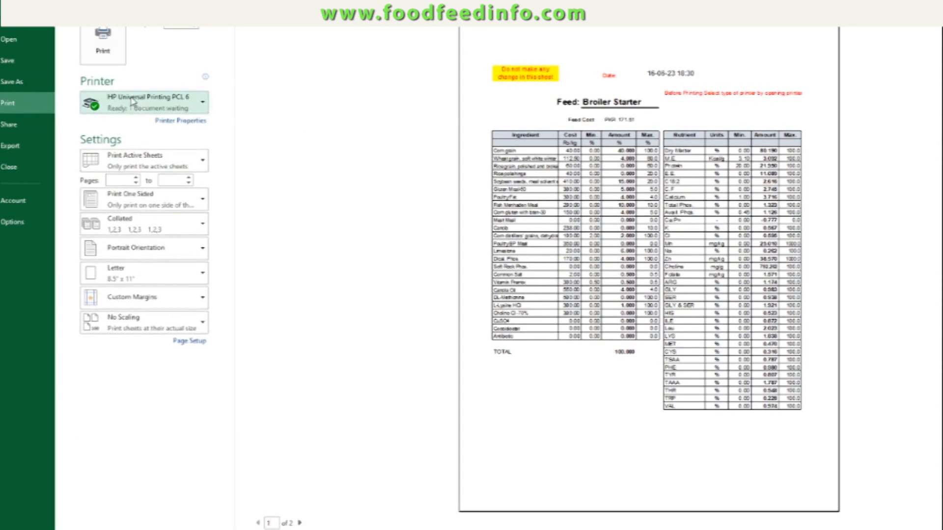
left_click(133, 101)
left_click(131, 128)
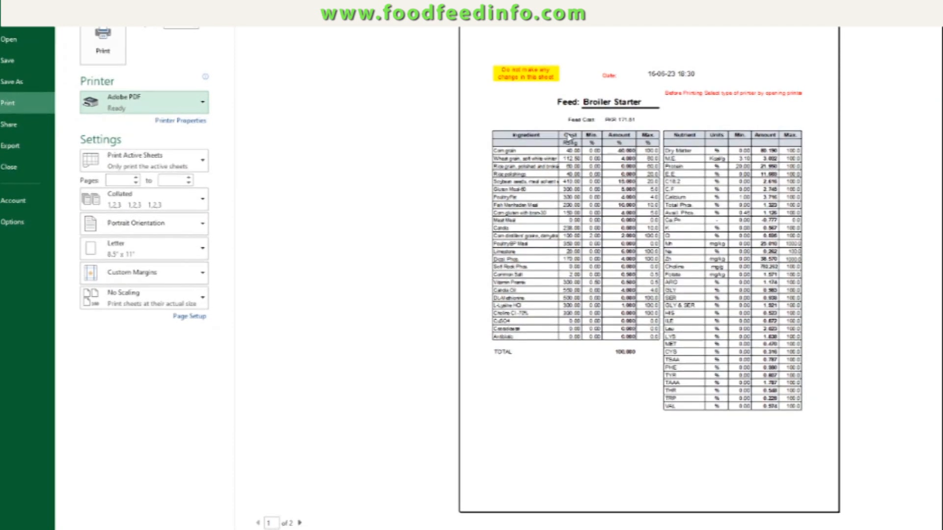
key("Escape")
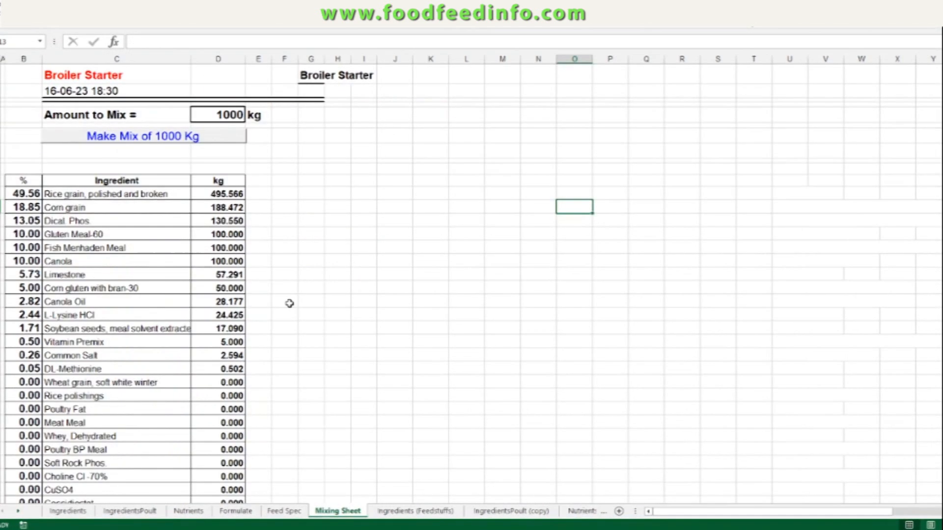
Step: Try to build the mix on the Mixing Sheet with the Make Mix of 1000 Kg button, ending the error dialogs
left_click(147, 140)
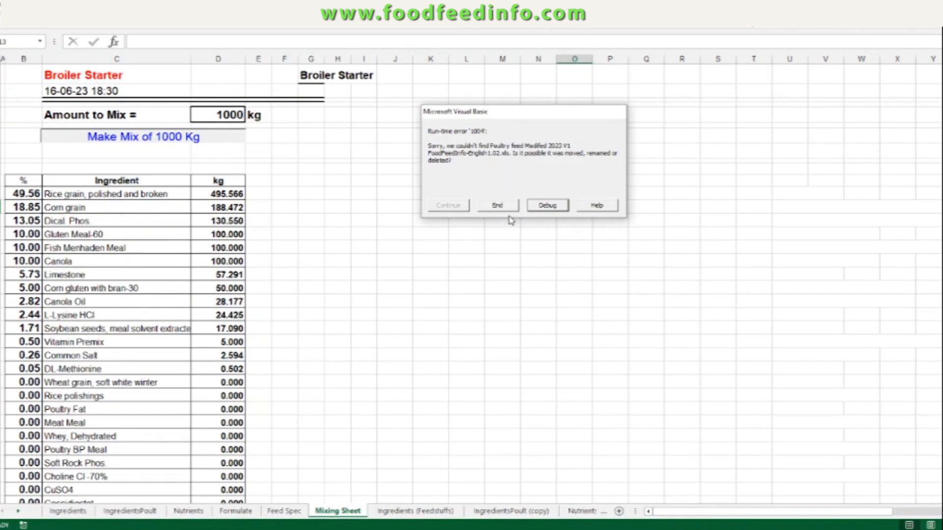
left_click(497, 206)
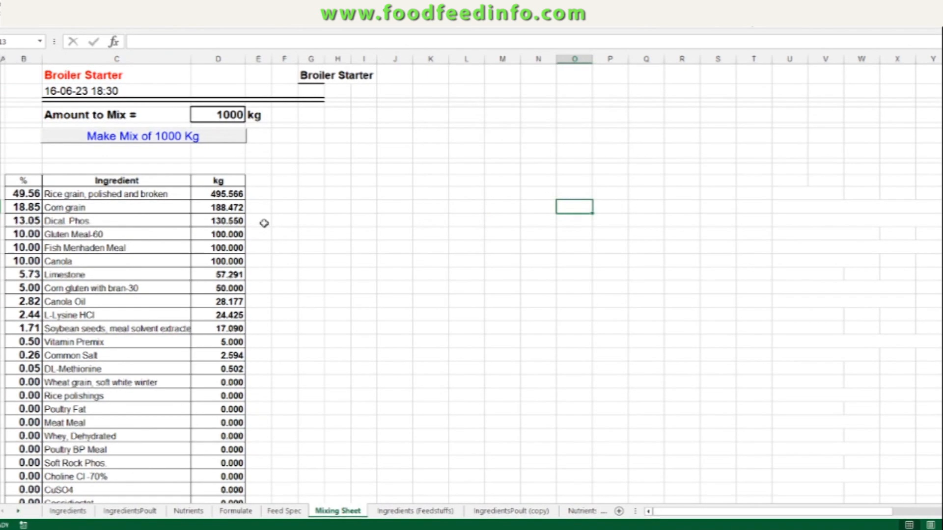
left_click(147, 137)
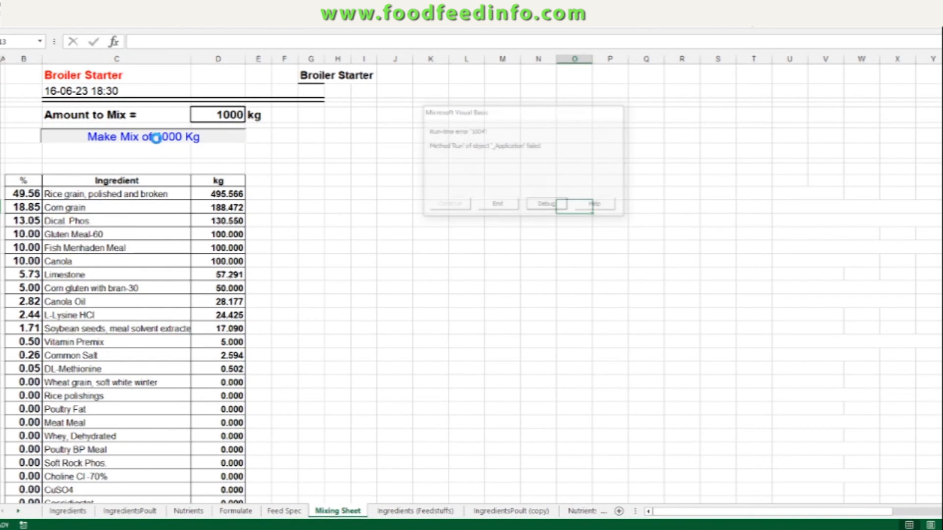
left_click(500, 205)
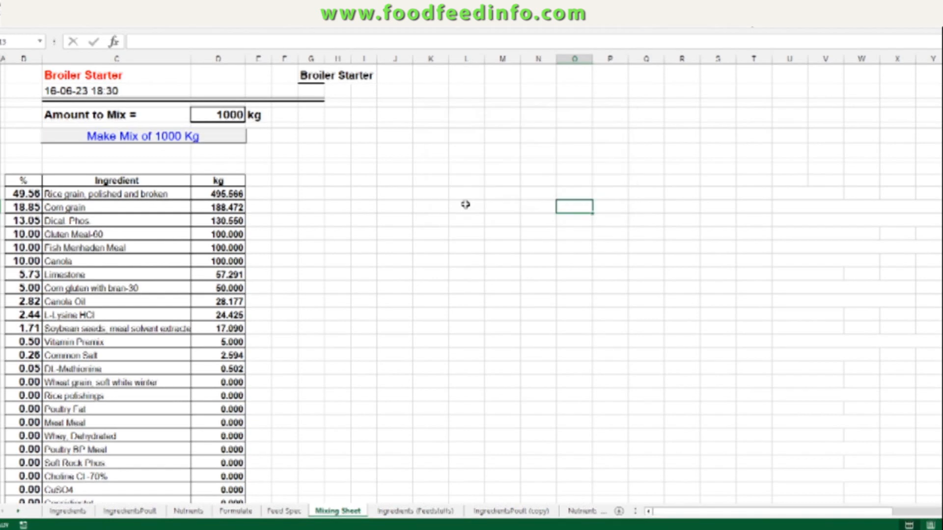
Step: Enter the note "of press ctrl+m" in the cell below the Make Mix of 1000 Kg button
left_click(170, 159)
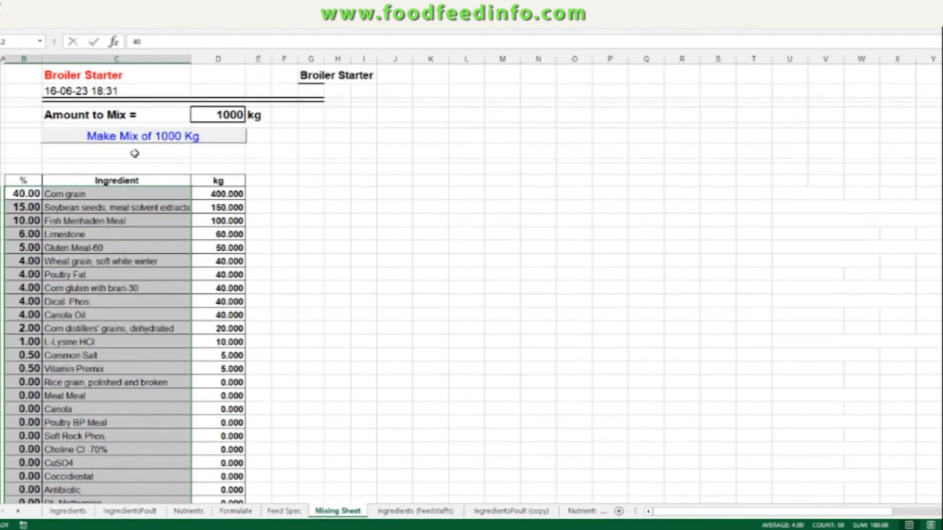
type("of p")
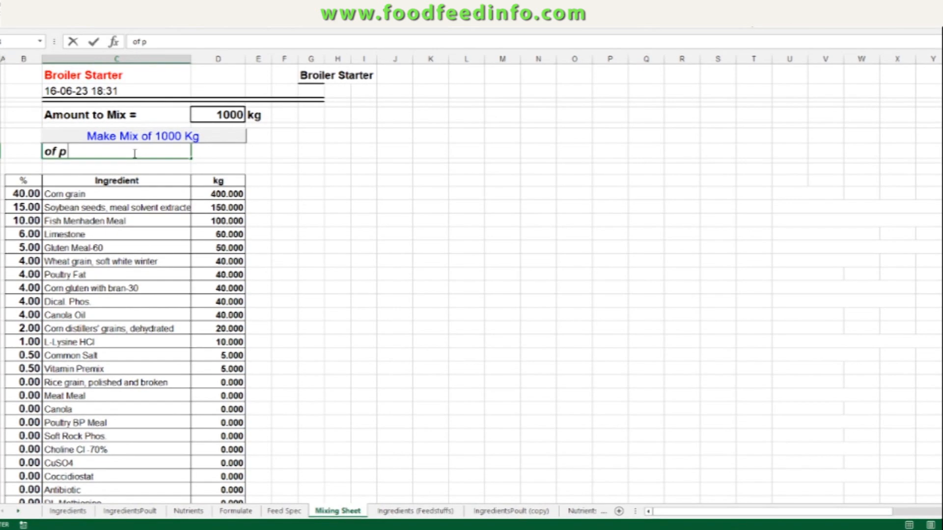
type("ress ")
type("C")
type("trl+M")
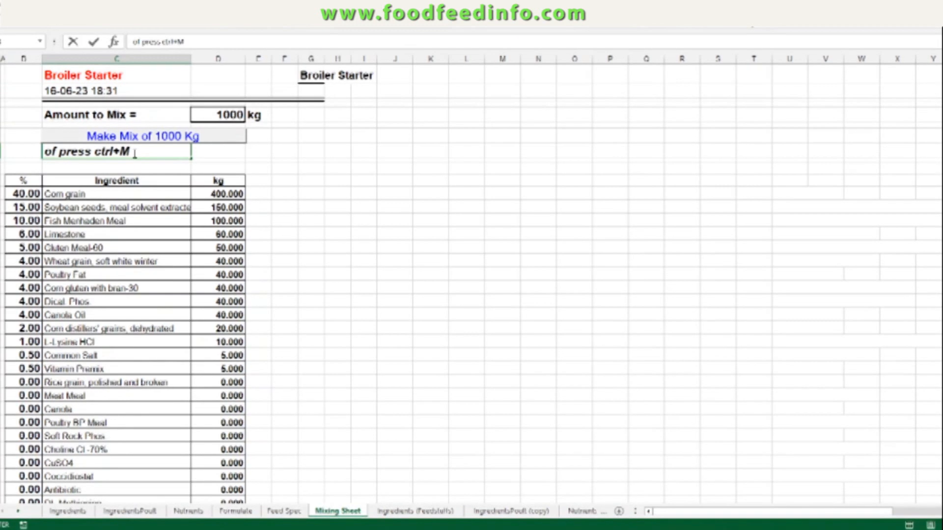
key("BackSpace")
type("m")
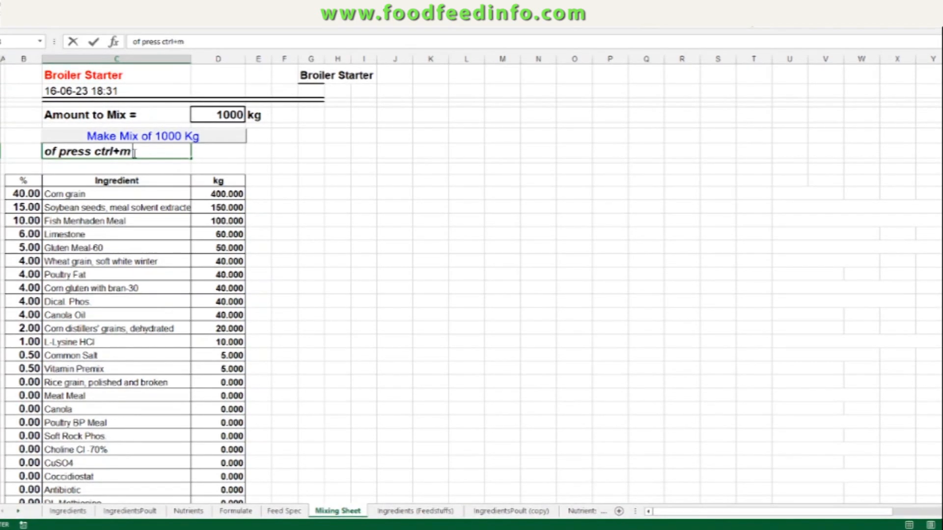
key("Return")
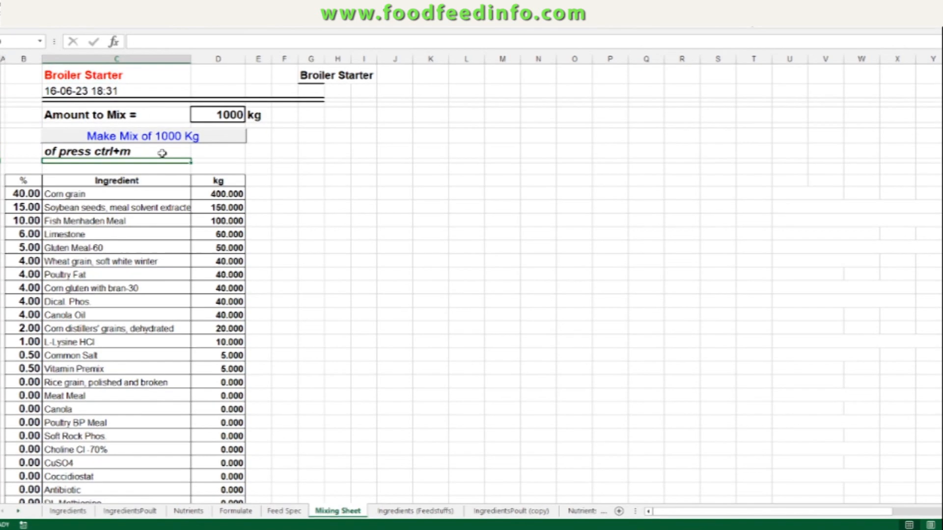
left_click(143, 138)
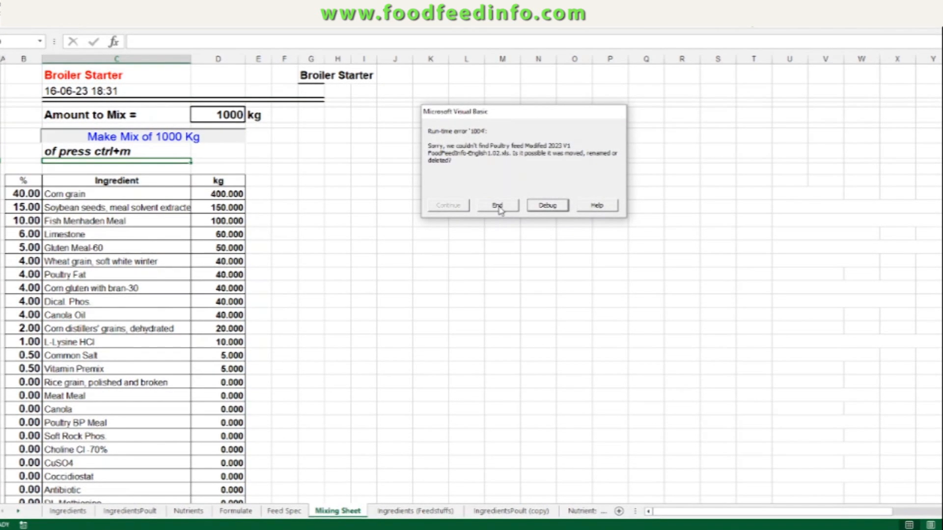
left_click(506, 208)
left_click(364, 274)
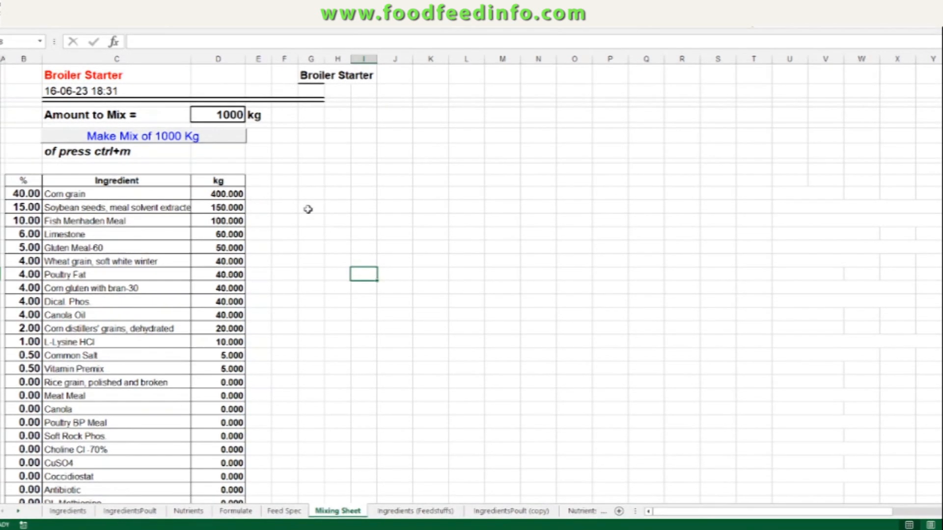
Step: Fill the note cell with blue and centre its text
left_click(103, 152)
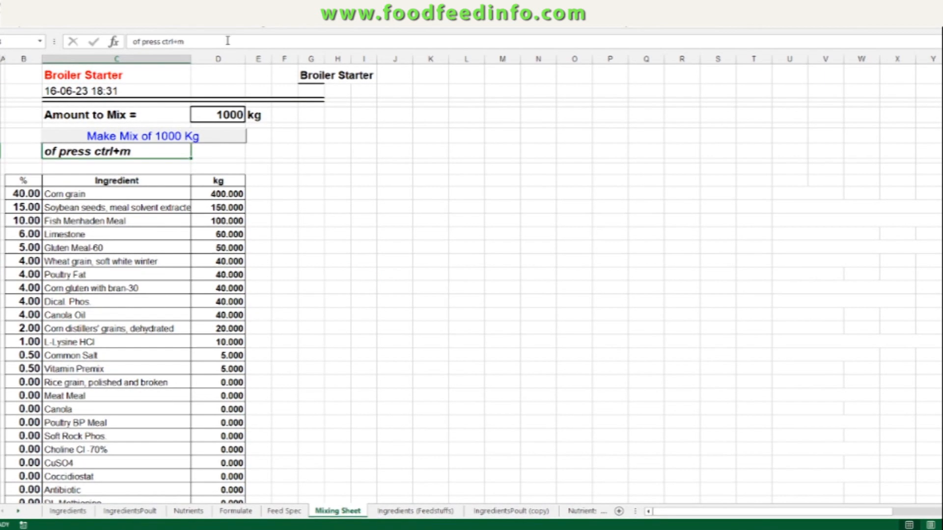
left_click(165, 9)
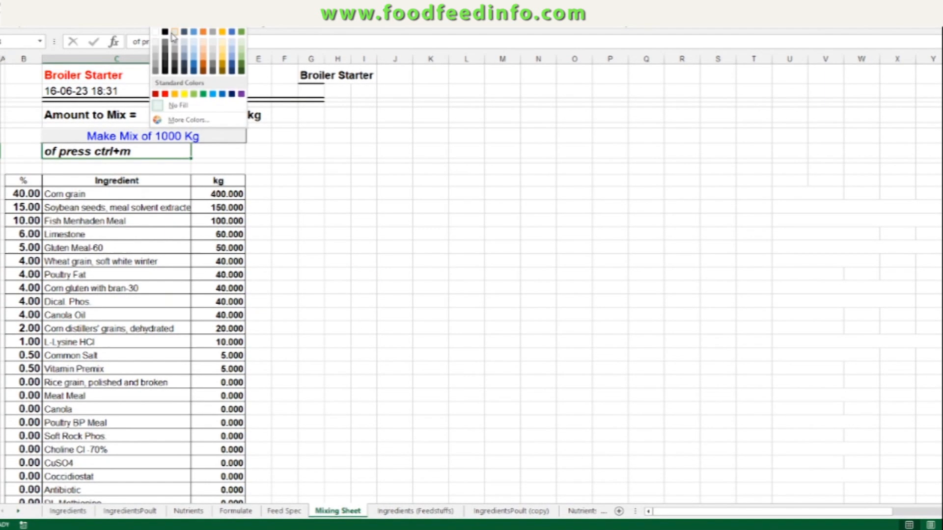
left_click(213, 94)
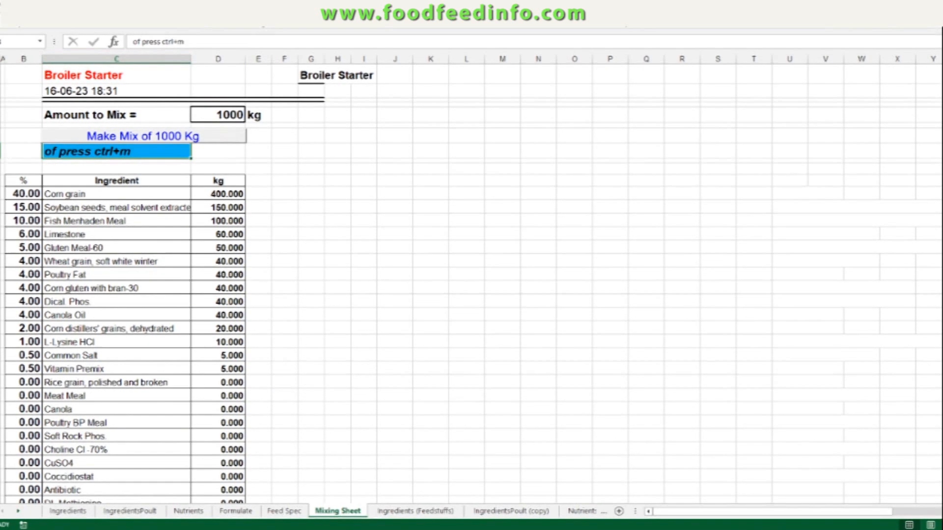
left_click(213, 9)
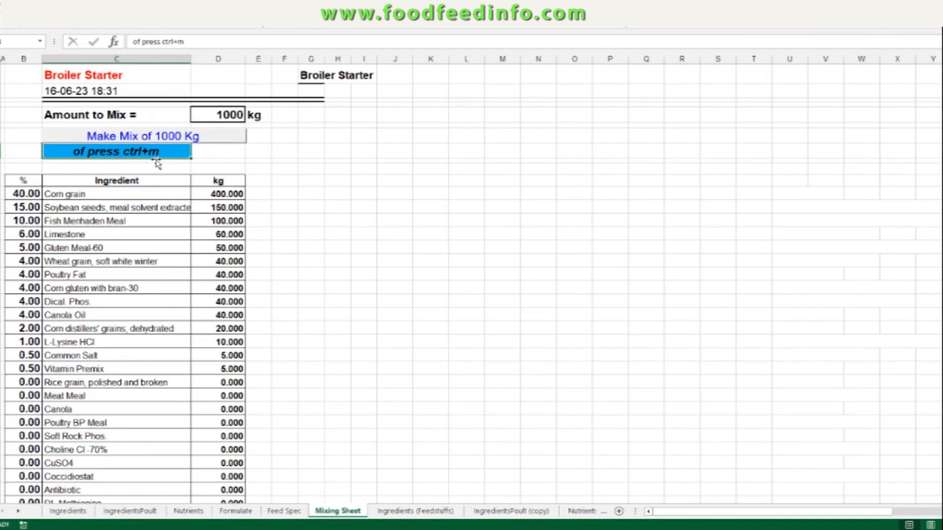
left_click(206, 154)
Step: Review the 1000 kg mix ingredient list and its total
left_click(267, 194)
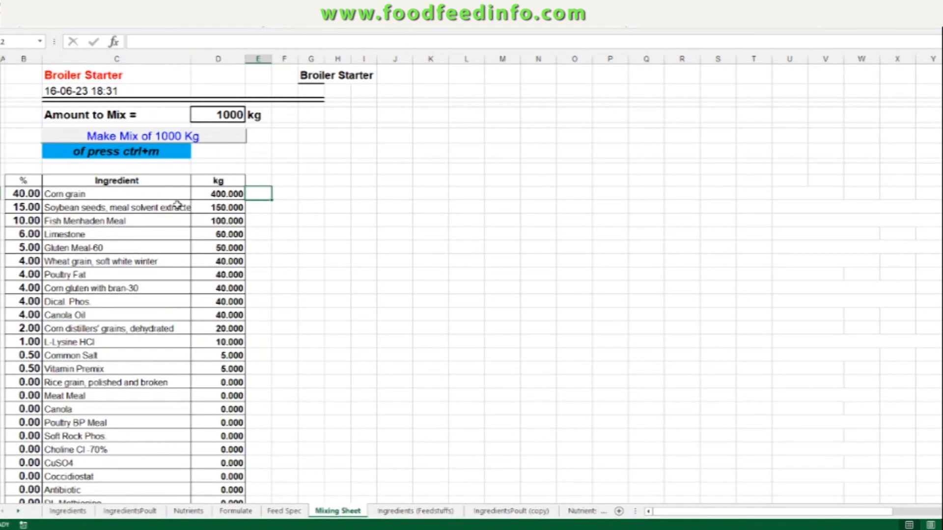
scroll(162, 234, "down", 2)
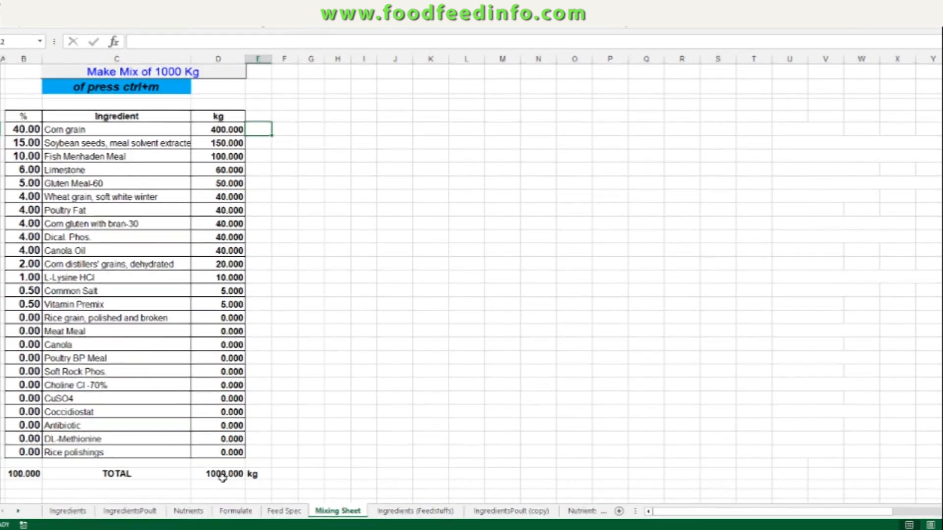
scroll(214, 283, "up", 2)
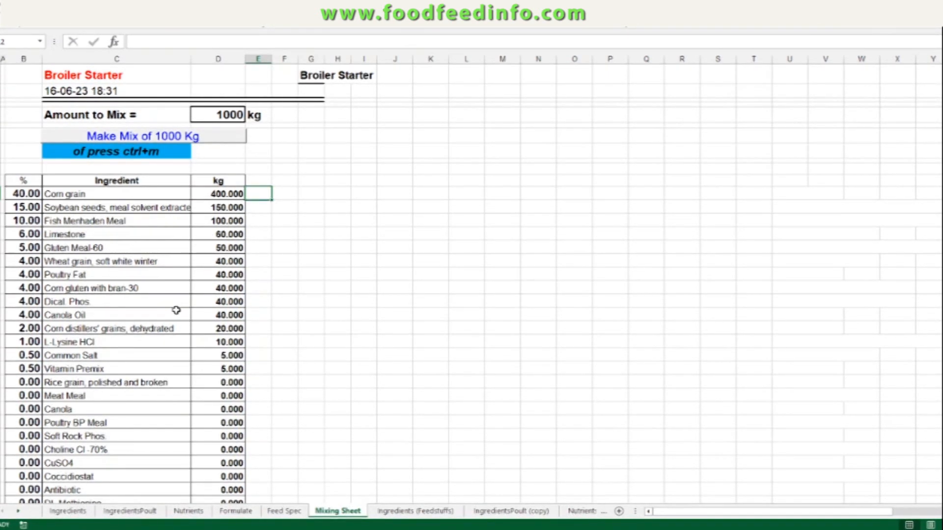
scroll(208, 320, "down", 2)
scroll(196, 324, "up", 2)
Step: Browse the feedstuffs, poultry ingredients copy and nutrients copy sheets, returning to the Ingredients sheet
left_click(396, 512)
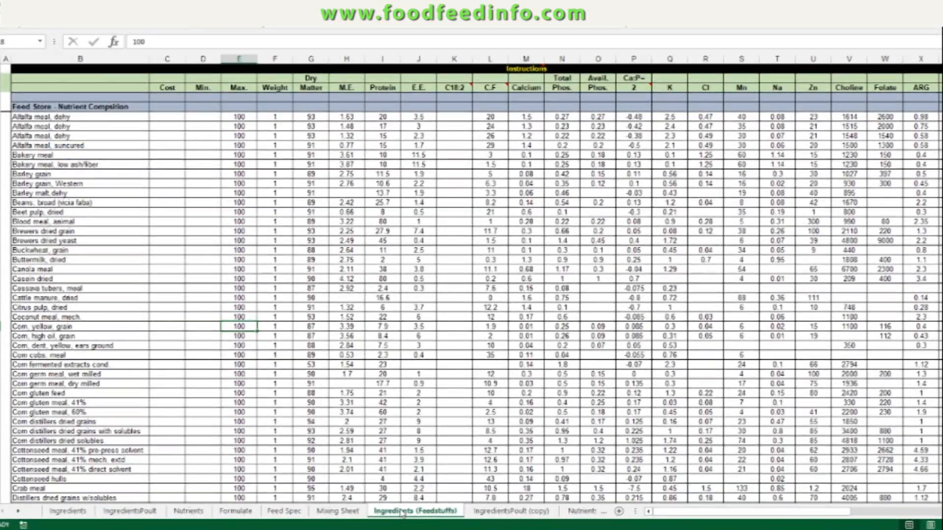
left_click(491, 511)
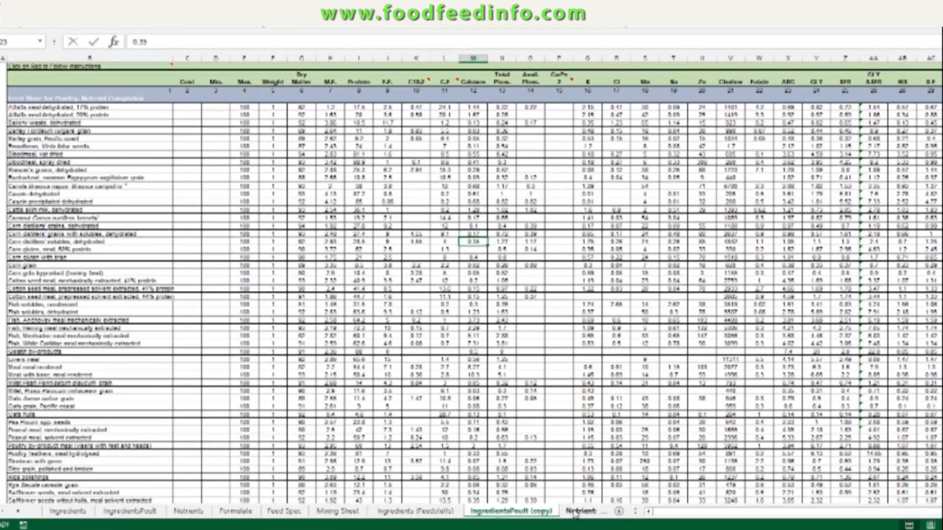
left_click(581, 512)
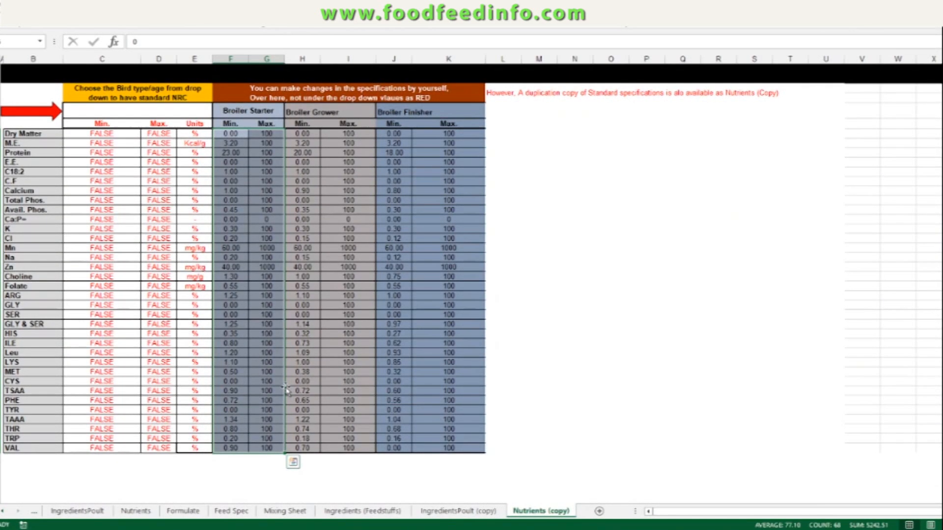
left_click(3, 512)
left_click(3, 512)
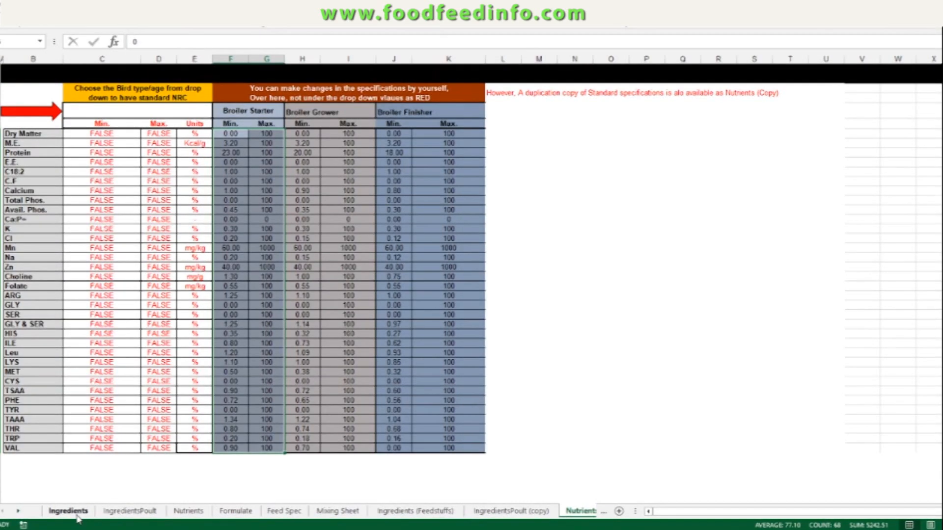
left_click(69, 511)
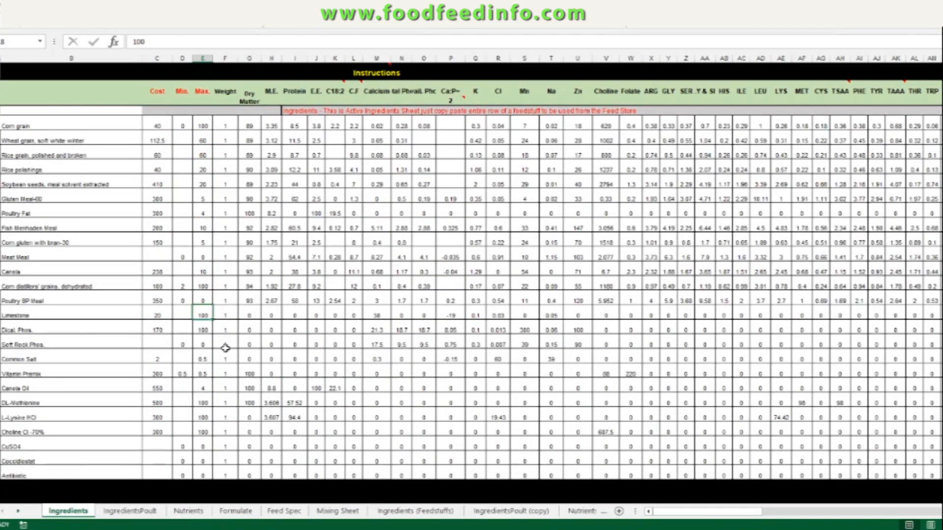